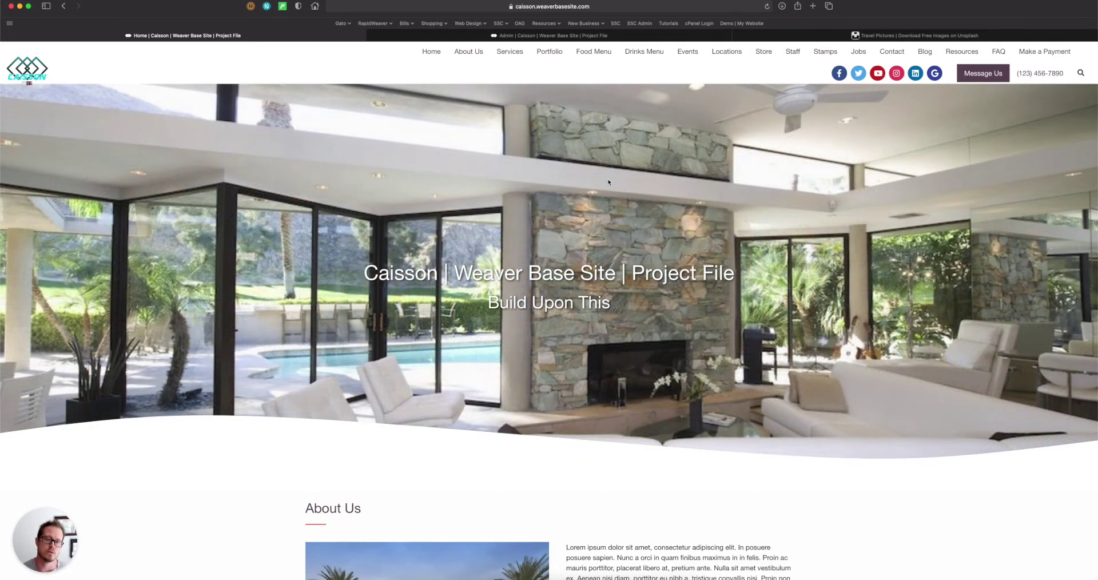
Step: Enable the Credits and Tours pages in the admin area's site component settings
{"action": "left_click", "coordinate": [615, 40]}
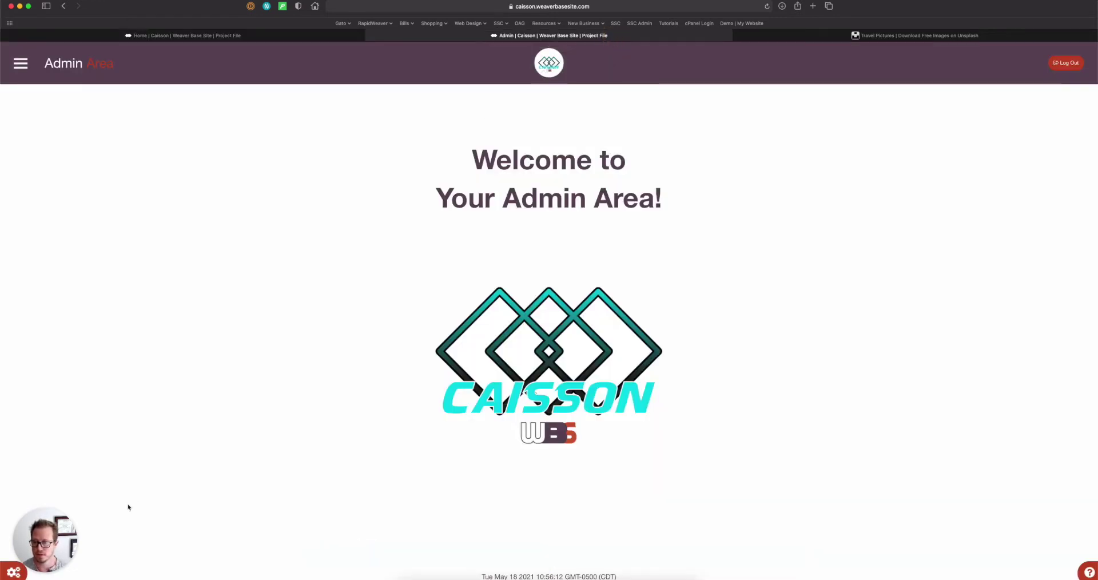
{"action": "left_click", "coordinate": [34, 572]}
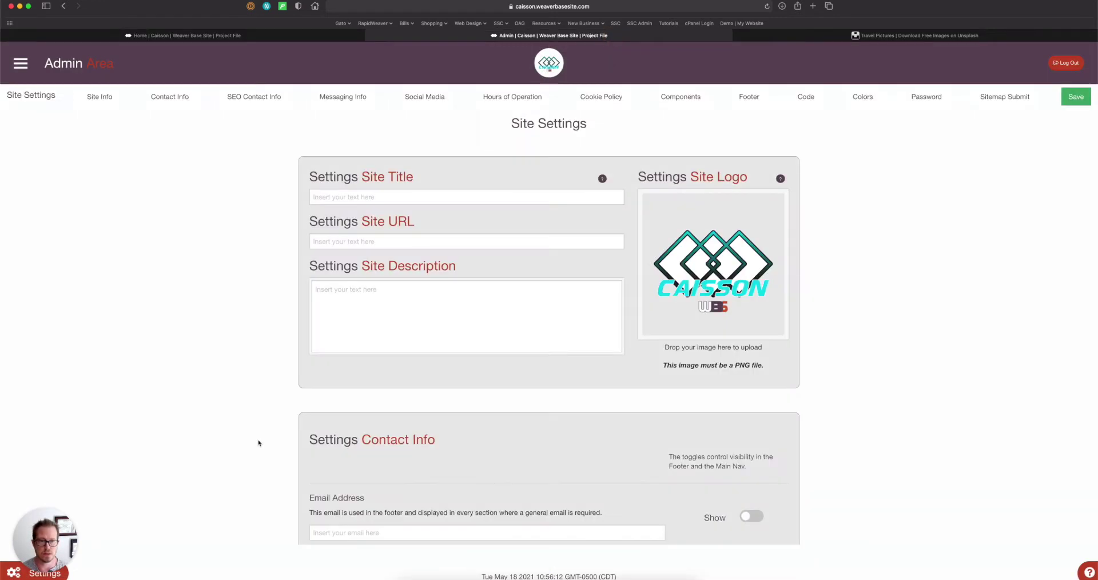
{"action": "left_click", "coordinate": [682, 98]}
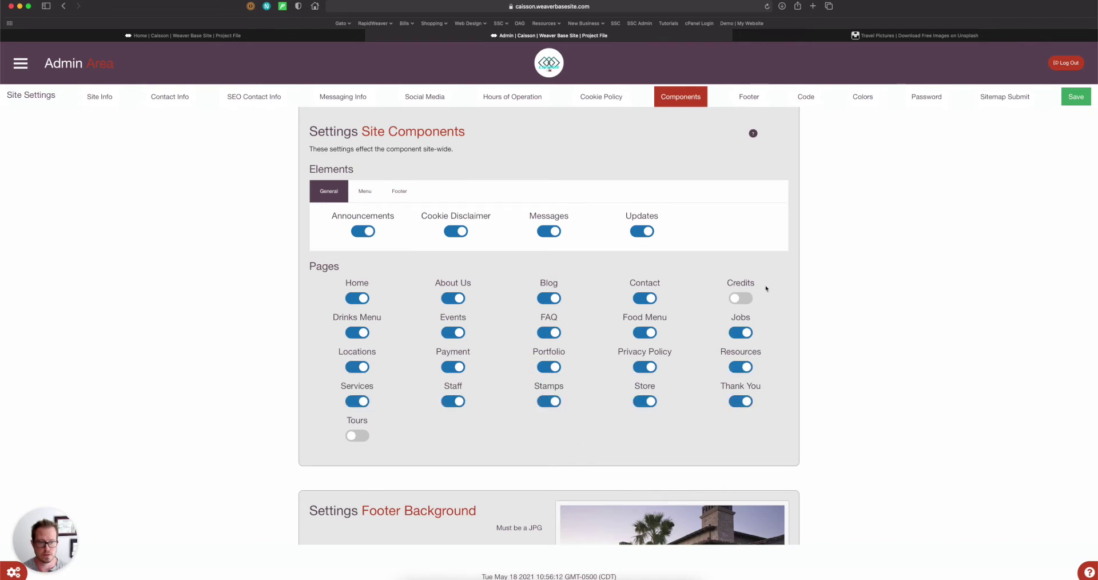
{"action": "left_click", "coordinate": [741, 299]}
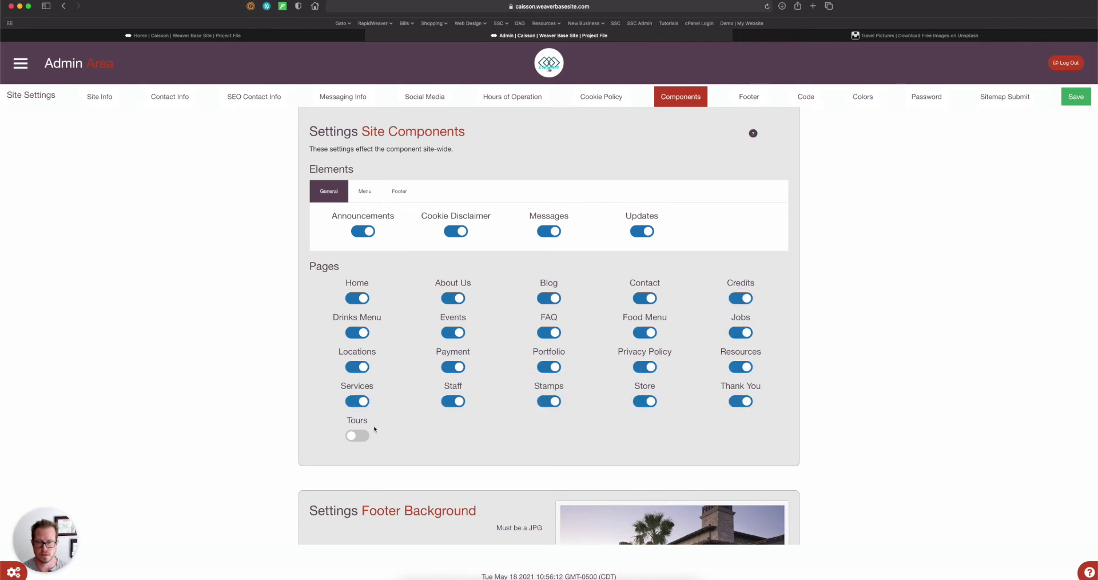
{"action": "left_click", "coordinate": [357, 437]}
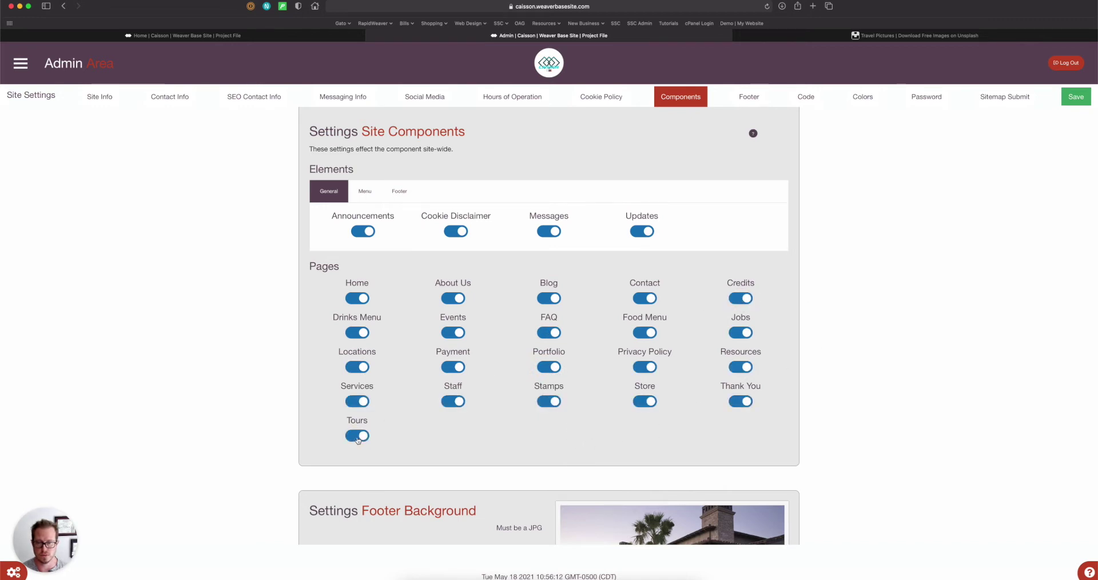
Step: Turn on the Credits element for the site menu and reload the live home page to check the navigation
{"action": "left_click", "coordinate": [366, 197]}
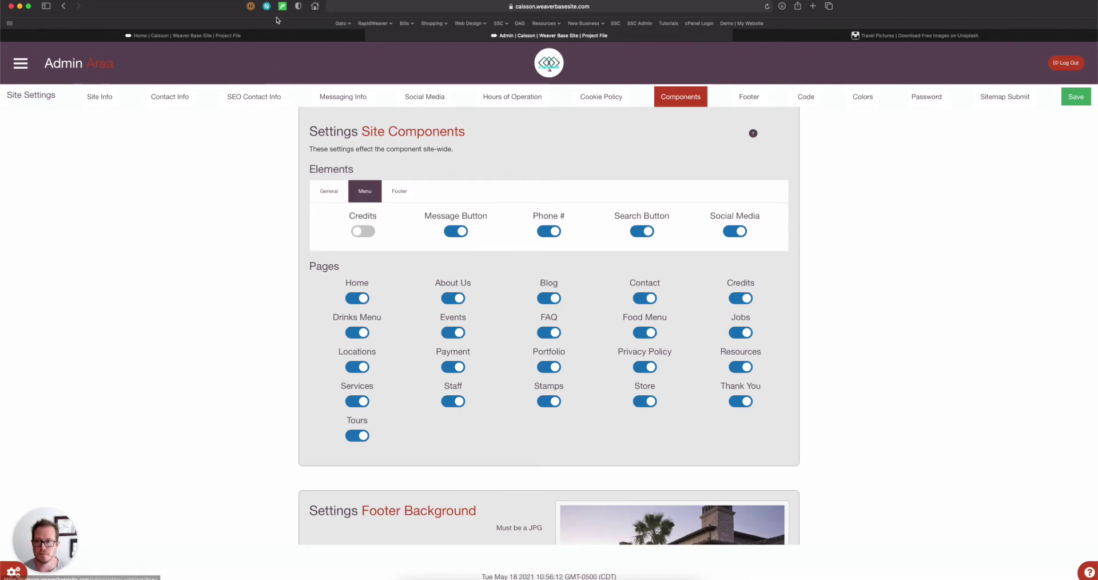
{"action": "left_click", "coordinate": [276, 36]}
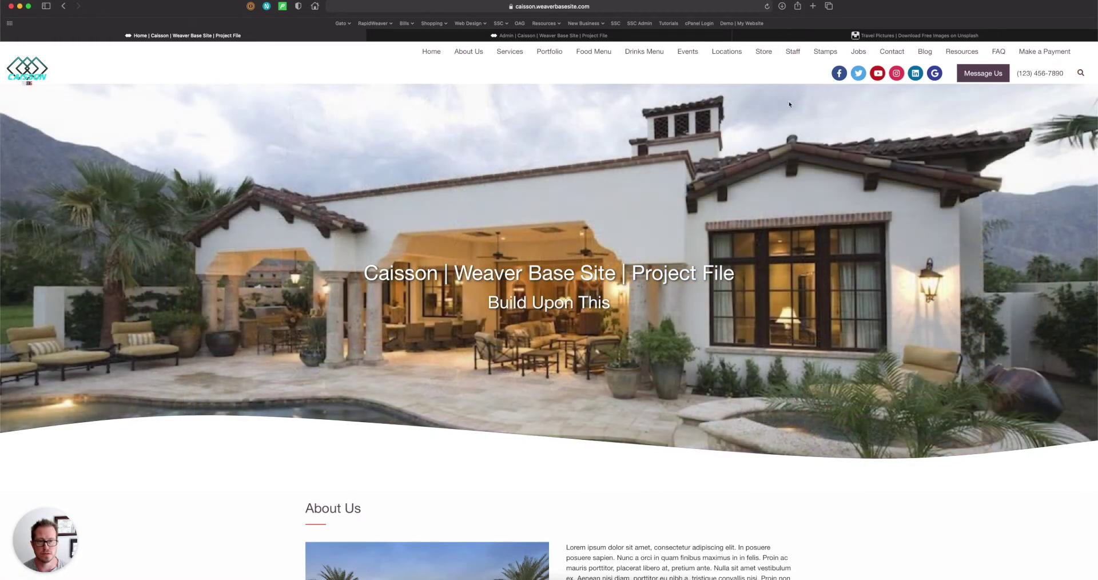
{"action": "key", "text": "ctrl+Tab"}
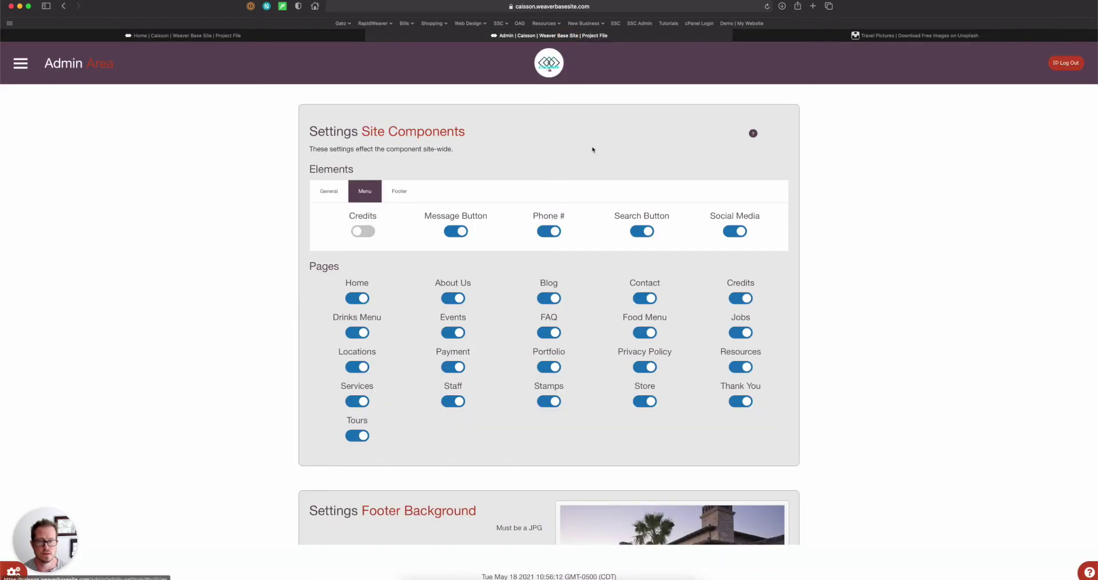
{"action": "left_click", "coordinate": [367, 232]}
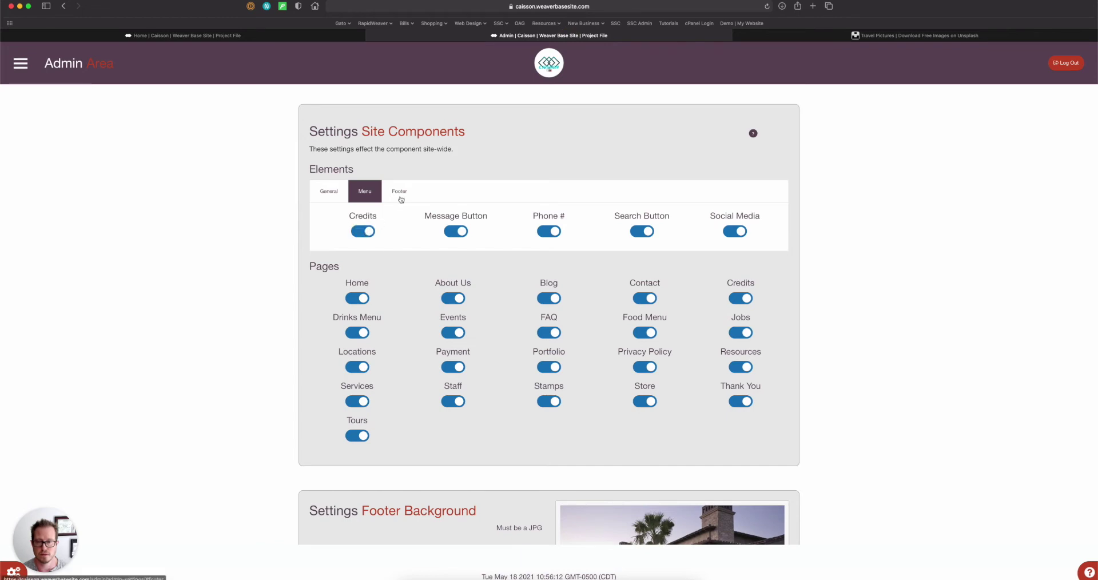
{"action": "left_click", "coordinate": [183, 36]}
{"action": "left_click", "coordinate": [767, 7]}
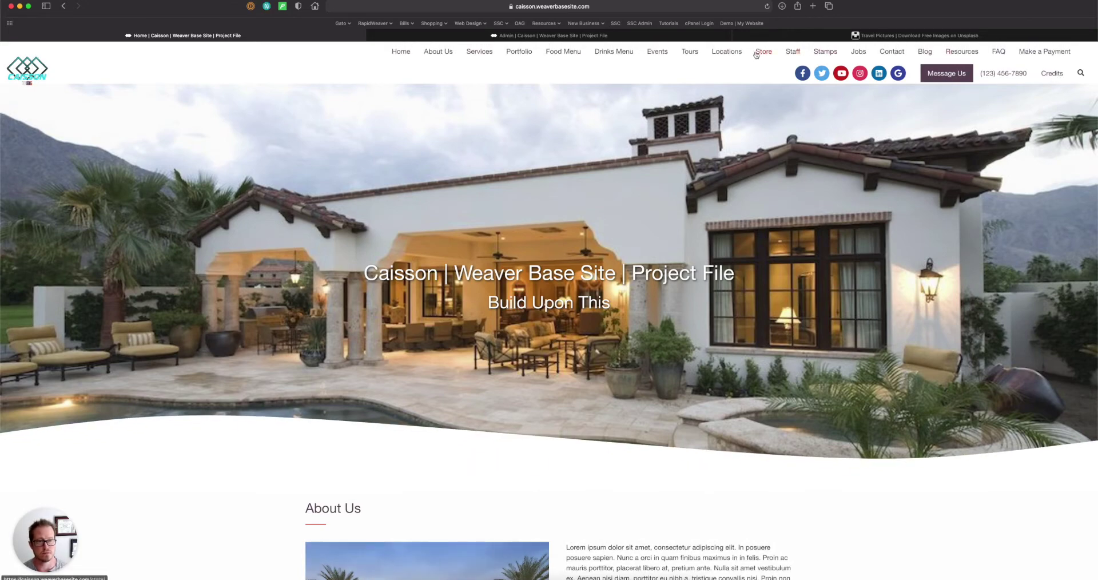
Step: Turn on the Credits element for the site footer in the admin component settings
{"action": "left_click", "coordinate": [663, 36]}
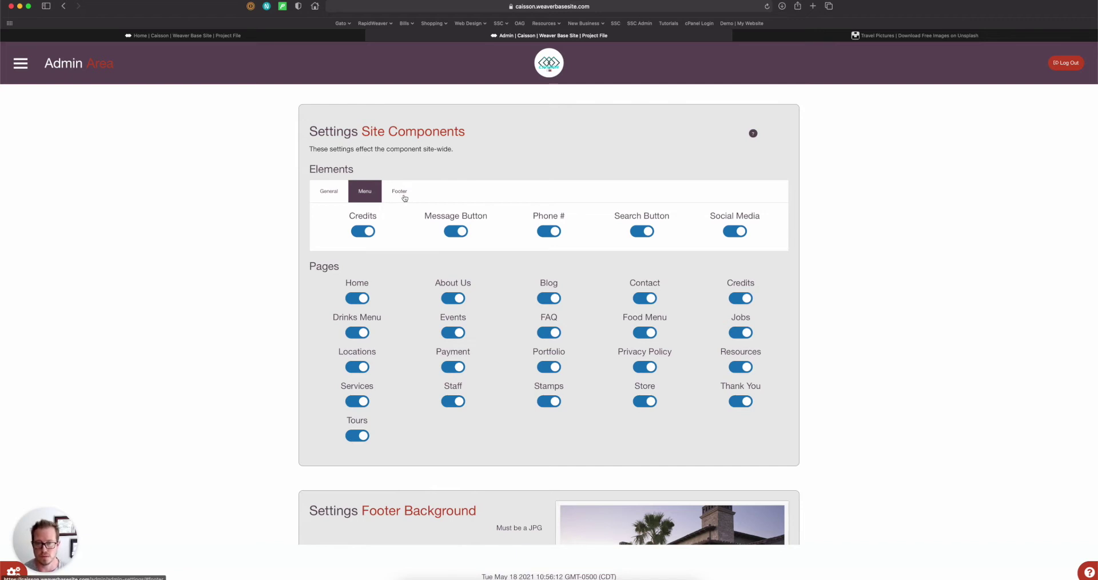
{"action": "left_click", "coordinate": [404, 197]}
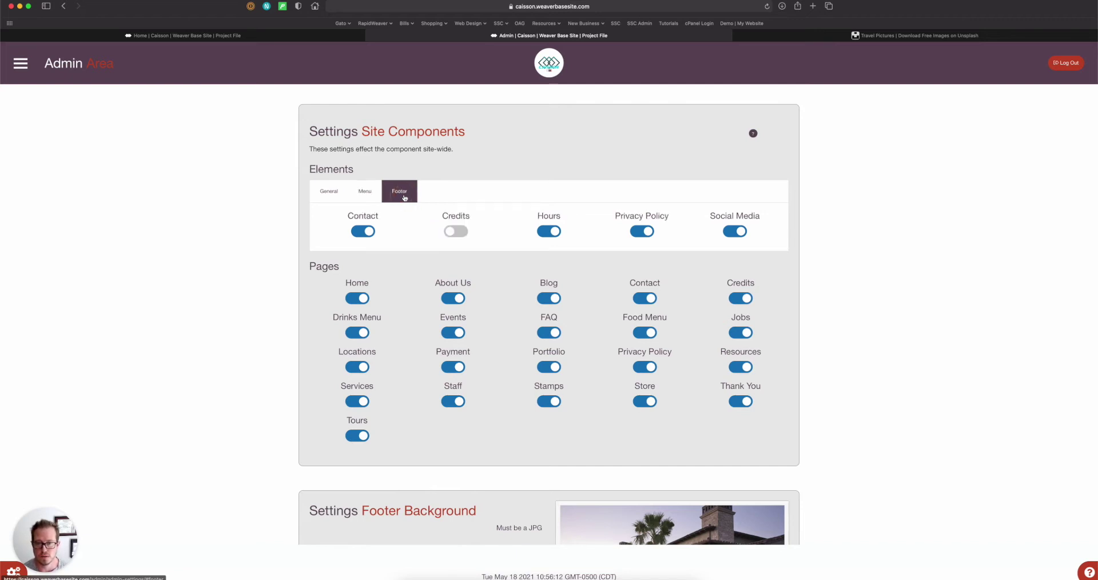
{"action": "left_click", "coordinate": [460, 233]}
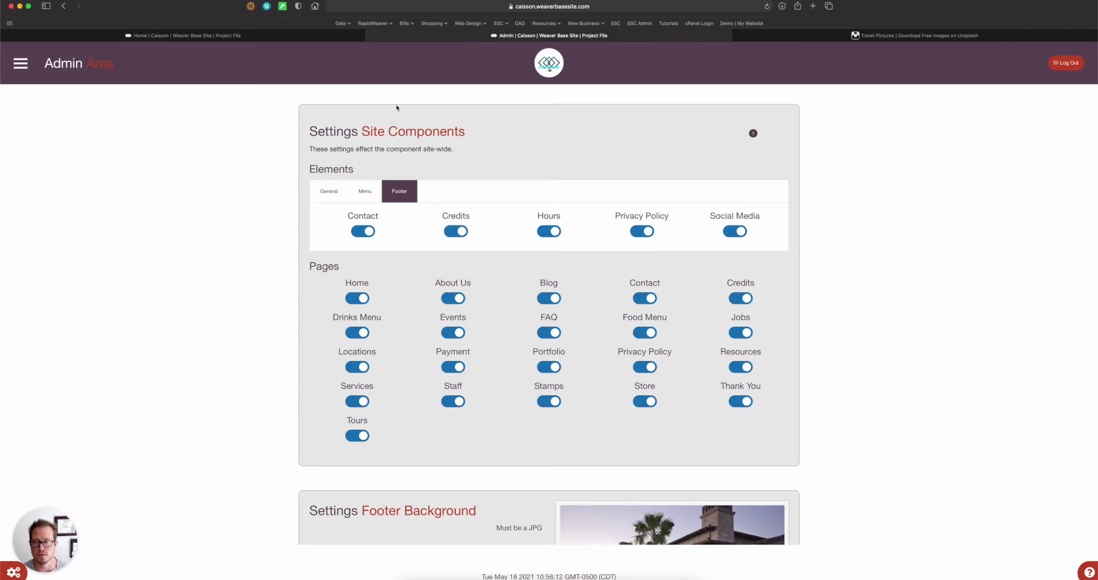
Step: Reload the live home page, check the footer for the Credits link, and view the Credits page's entries
{"action": "left_click", "coordinate": [307, 36]}
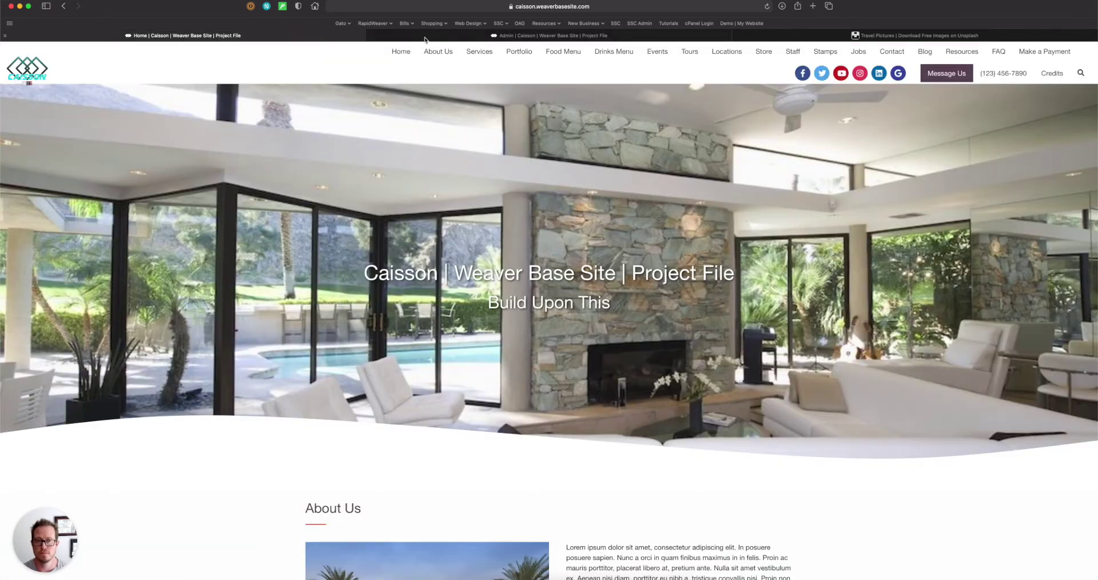
{"action": "left_click", "coordinate": [768, 7]}
{"action": "scroll", "coordinate": [645, 242], "scroll_direction": "down", "scroll_amount": 10}
{"action": "scroll", "coordinate": [645, 242], "scroll_direction": "down", "scroll_amount": 6}
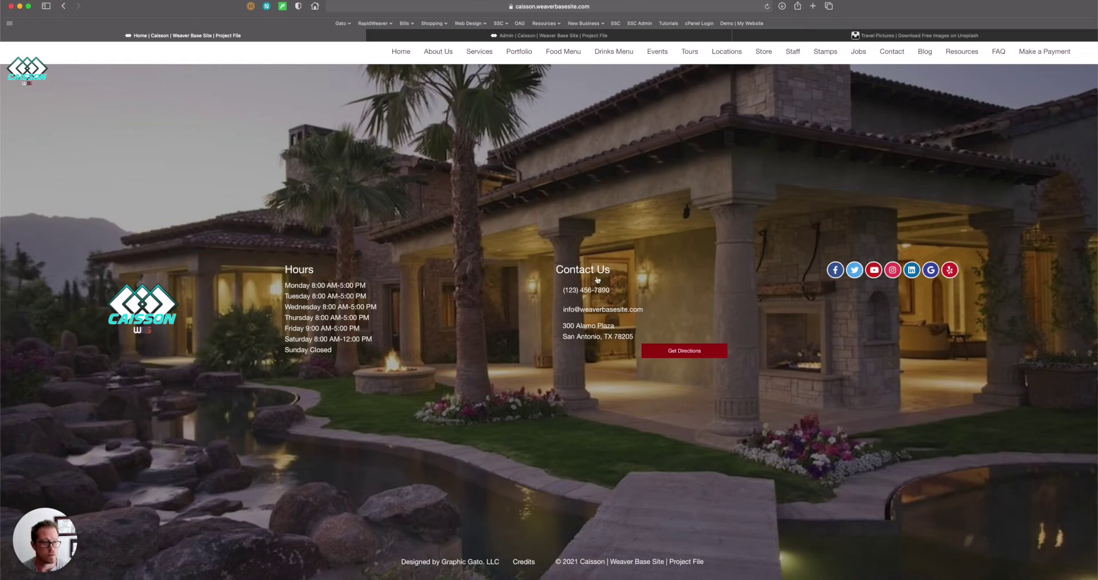
{"action": "key", "text": "super+r"}
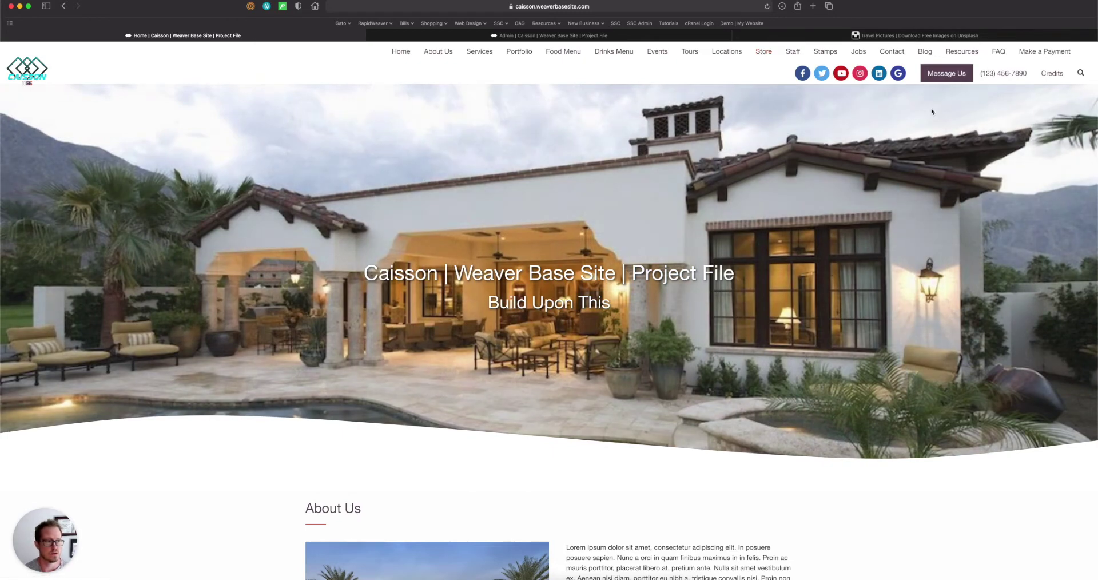
{"action": "left_click", "coordinate": [1053, 75]}
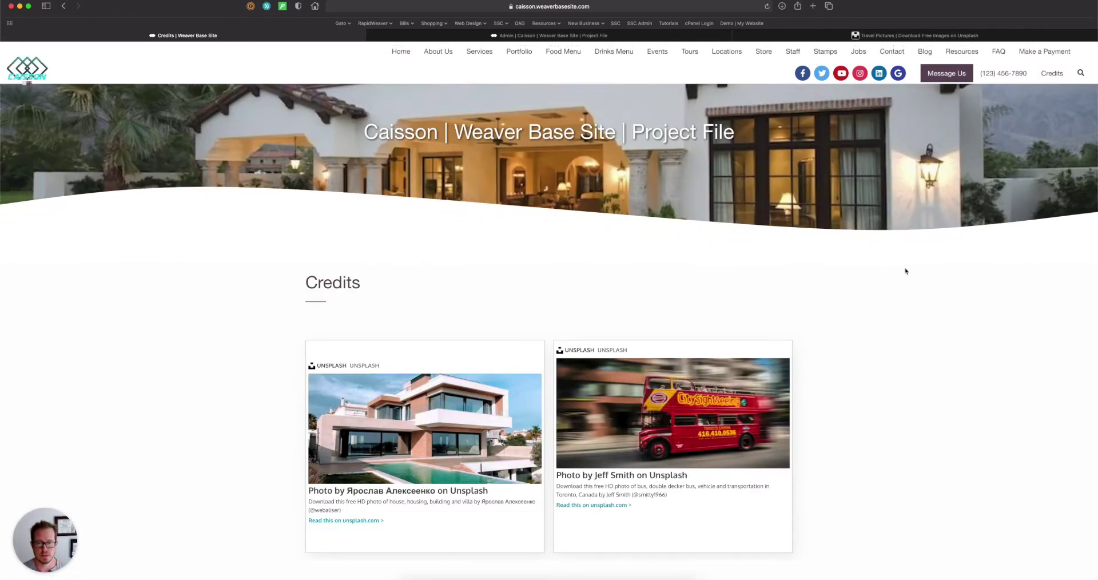
{"action": "scroll", "coordinate": [906, 271], "scroll_direction": "down", "scroll_amount": 4}
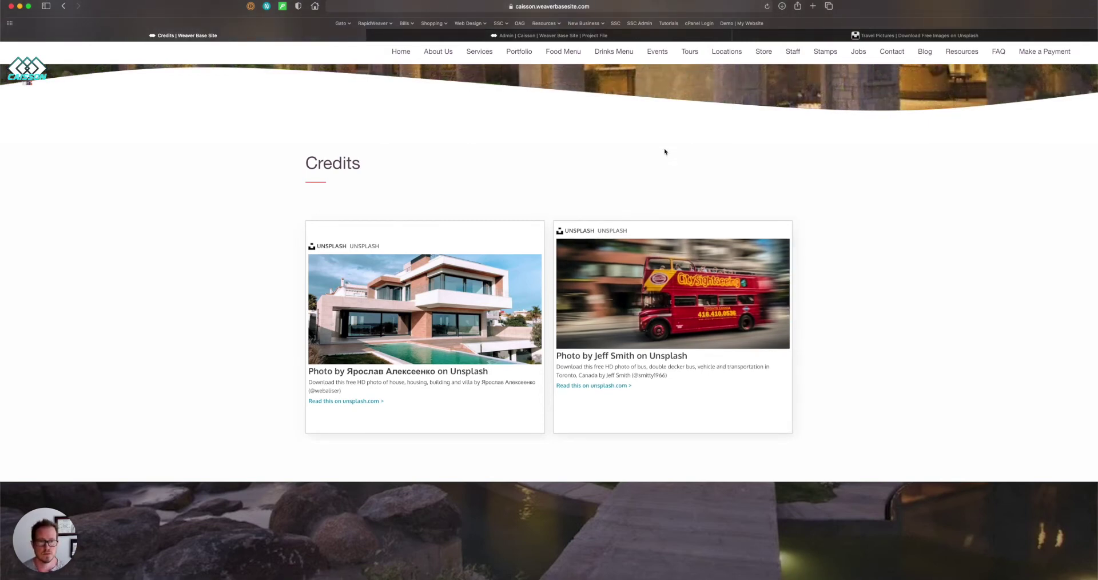
Step: Start a new entry in the admin area's Credits list
{"action": "left_click", "coordinate": [628, 40]}
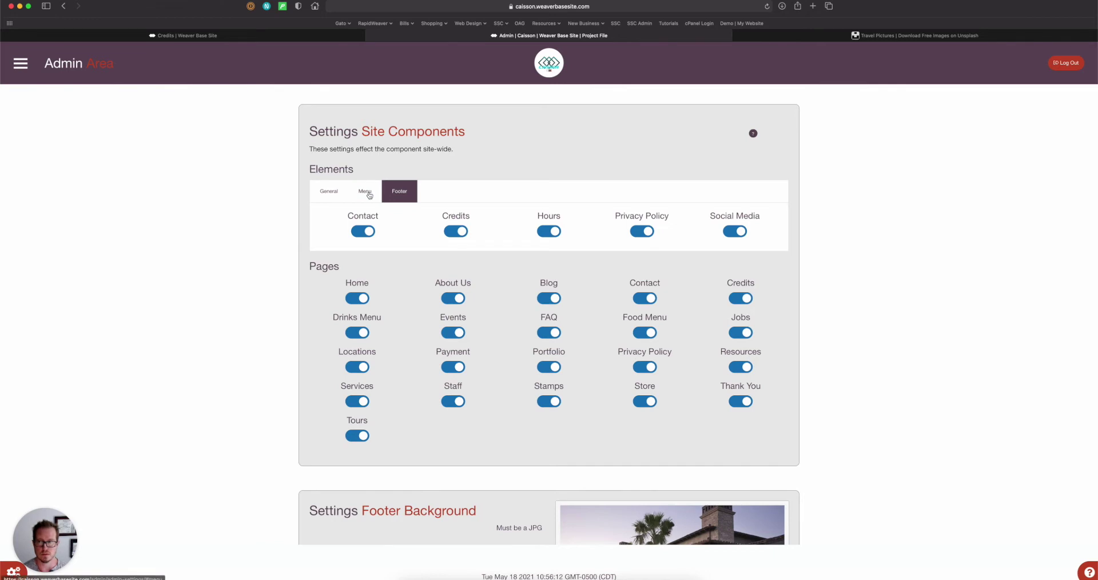
{"action": "left_click", "coordinate": [20, 64]}
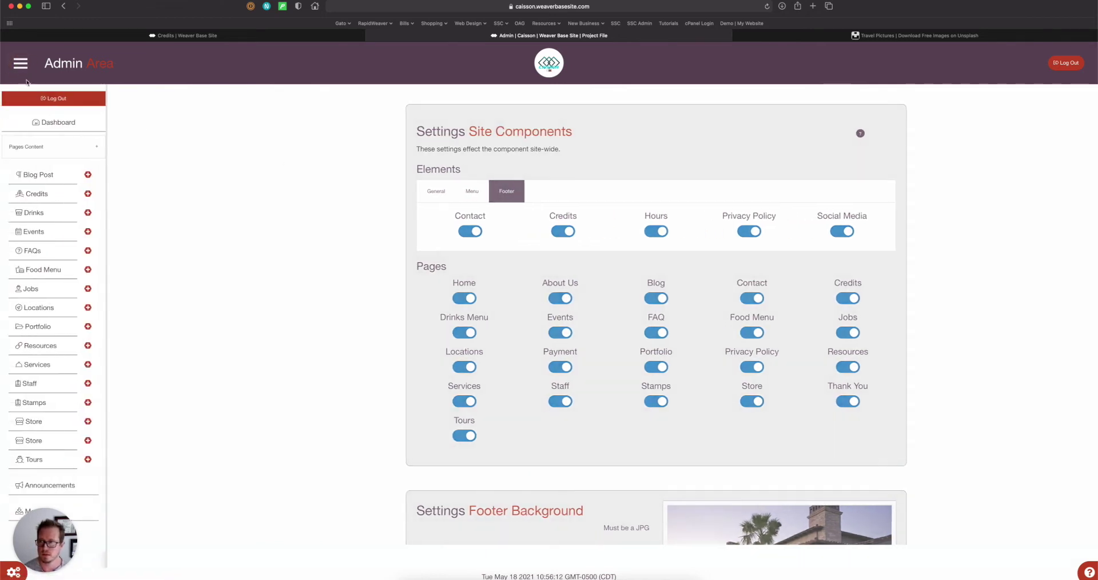
{"action": "left_click", "coordinate": [47, 194]}
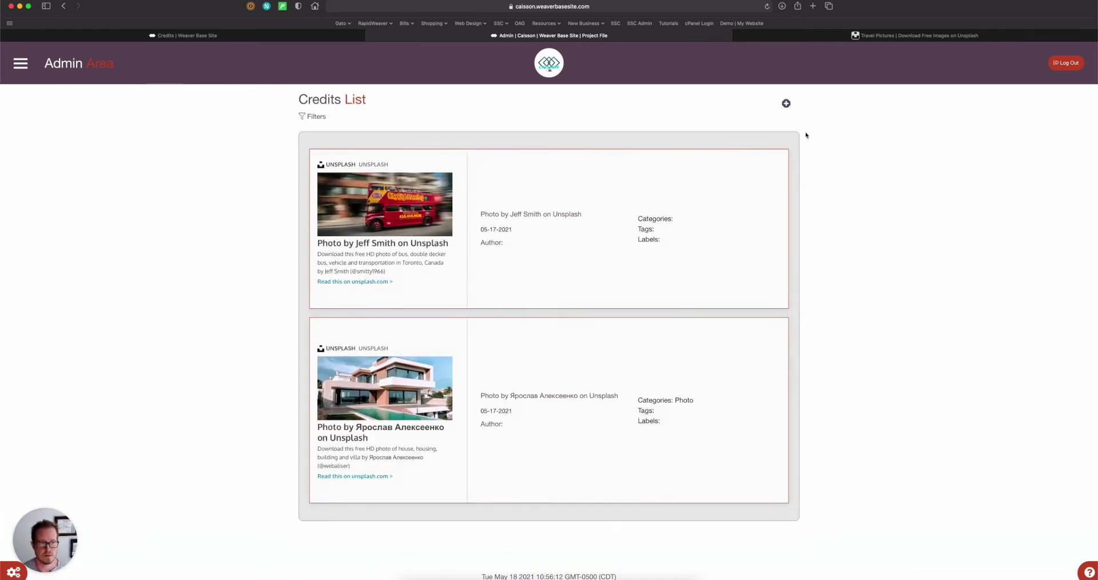
{"action": "left_click", "coordinate": [786, 105]}
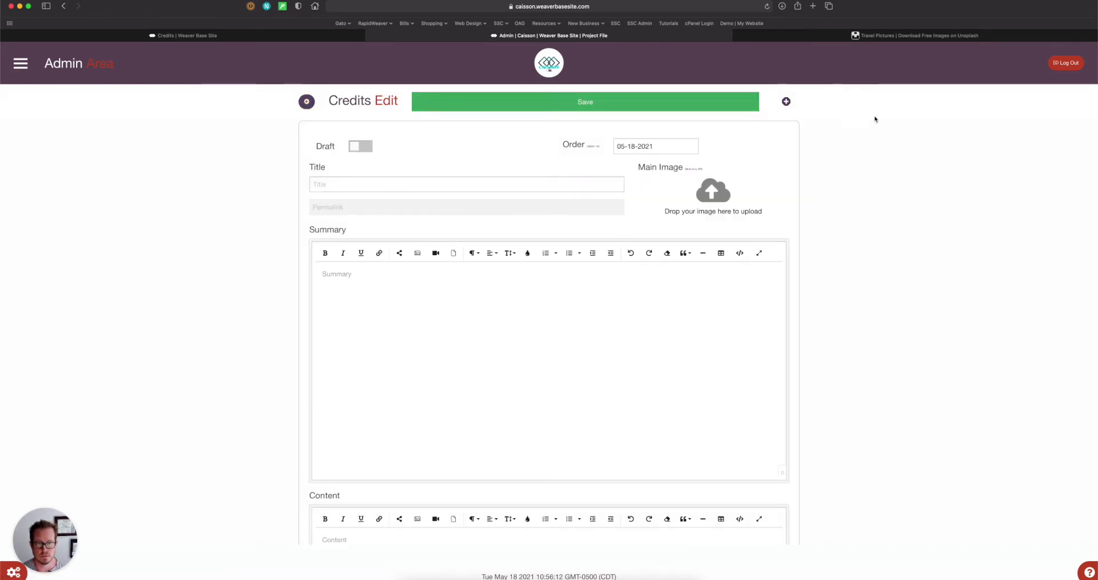
Step: On the Unsplash travel page, download the yellow van road photo and copy its attribution text
{"action": "left_click", "coordinate": [875, 36]}
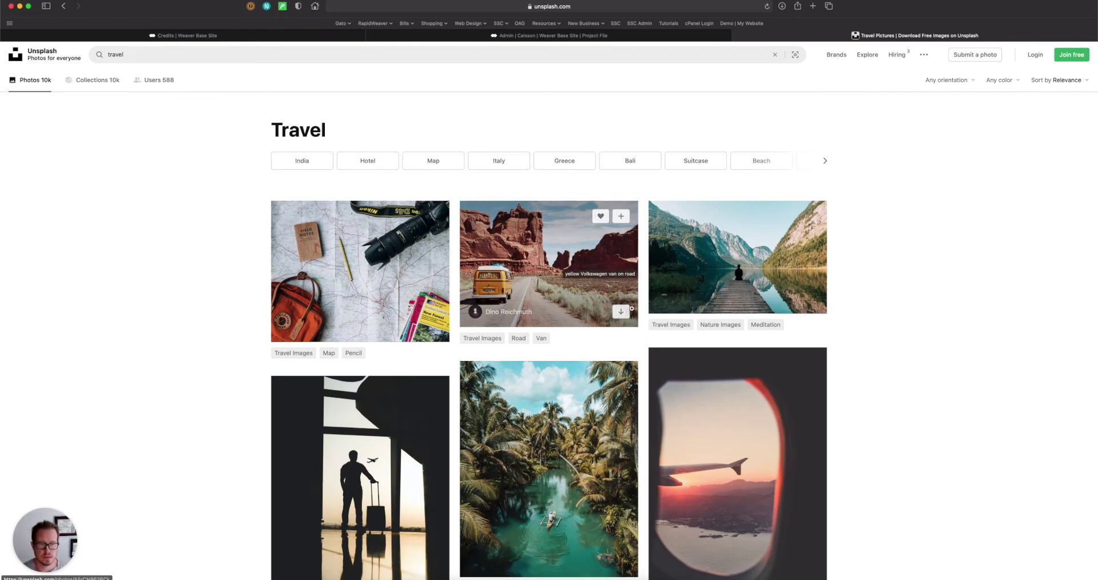
{"action": "left_click", "coordinate": [627, 312]}
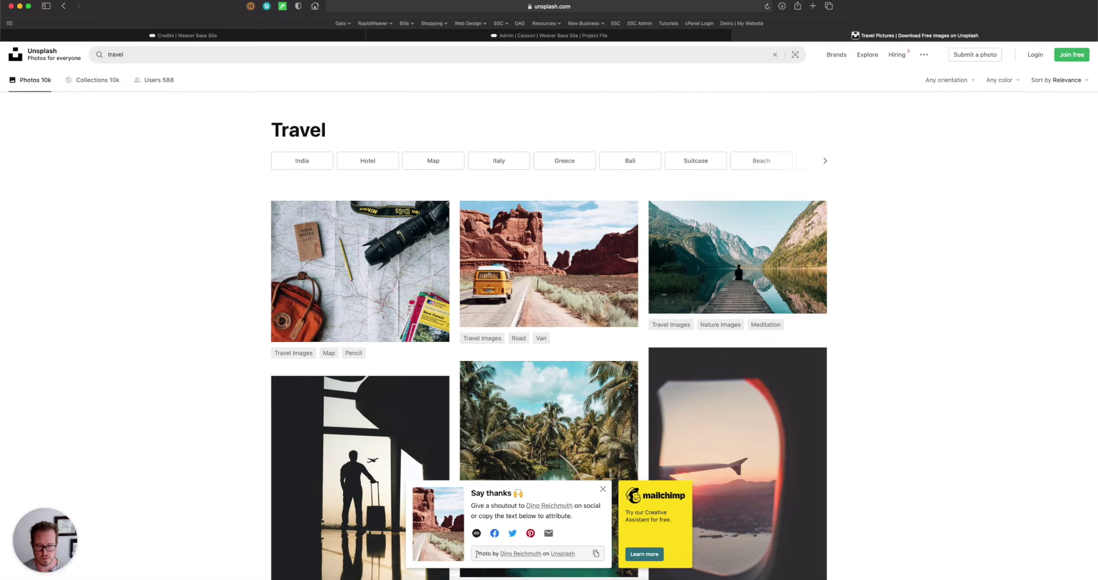
{"action": "left_click_drag", "start_coordinate": [476, 553], "coordinate": [574, 553]}
{"action": "key", "text": "super+c"}
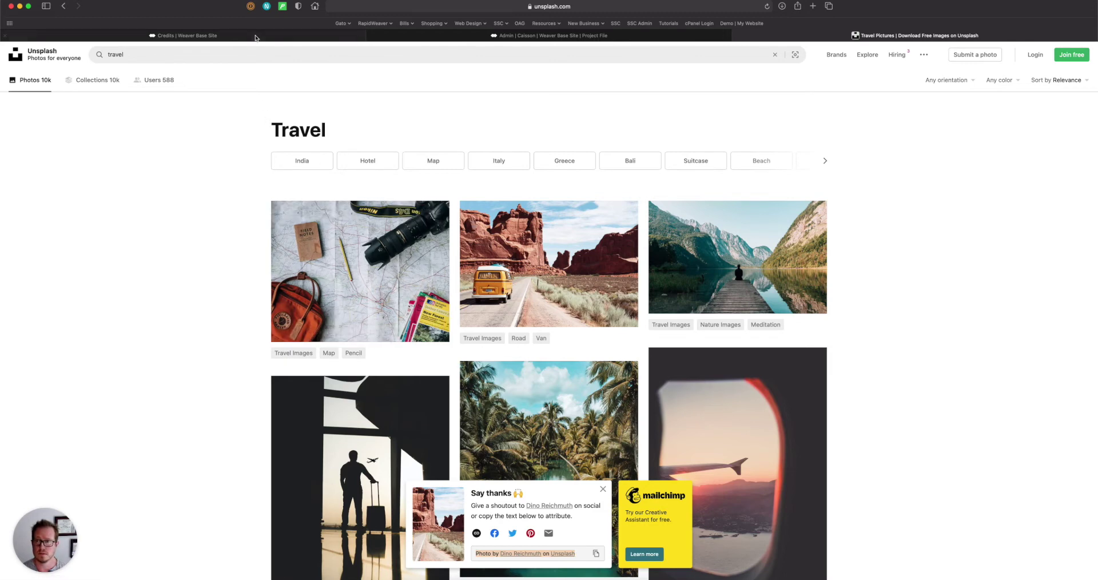
Step: Return to the new credit entry in the admin area and paste the copied photo attribution as its title
{"action": "left_click", "coordinate": [256, 36]}
{"action": "left_click", "coordinate": [434, 36]}
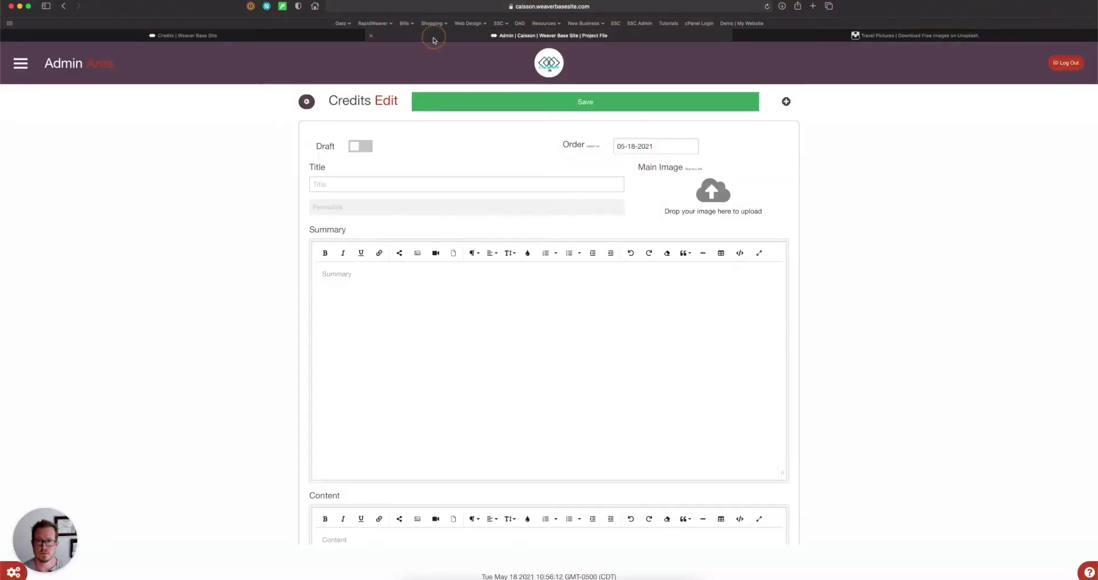
{"action": "left_click", "coordinate": [330, 184]}
{"action": "key", "text": "super+v"}
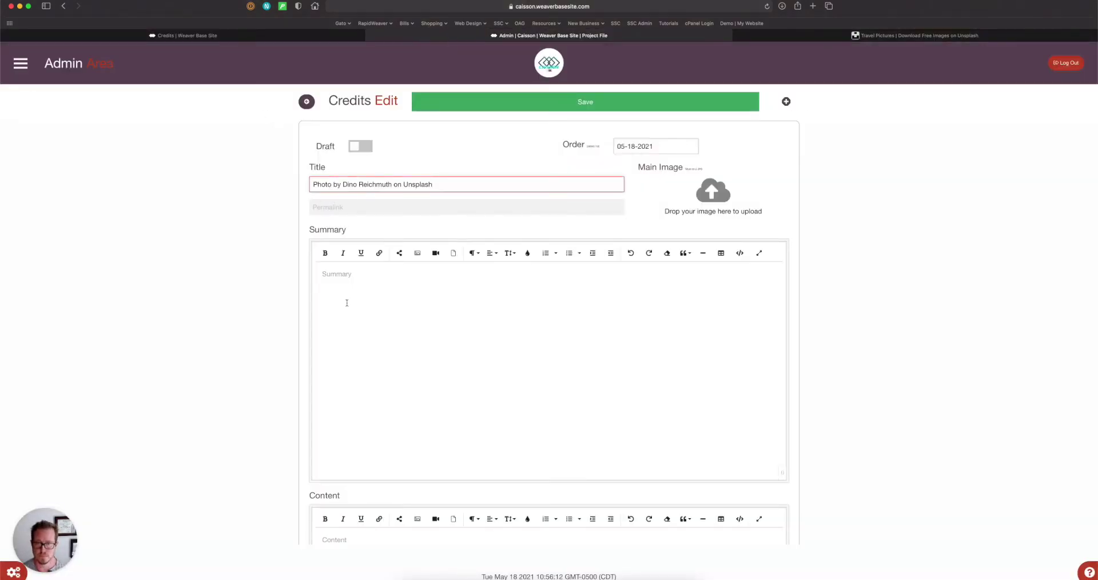
Step: Copy the van photo's link from Unsplash and embed that URL in the credit entry's summary
{"action": "key", "text": "ctrl+Tab"}
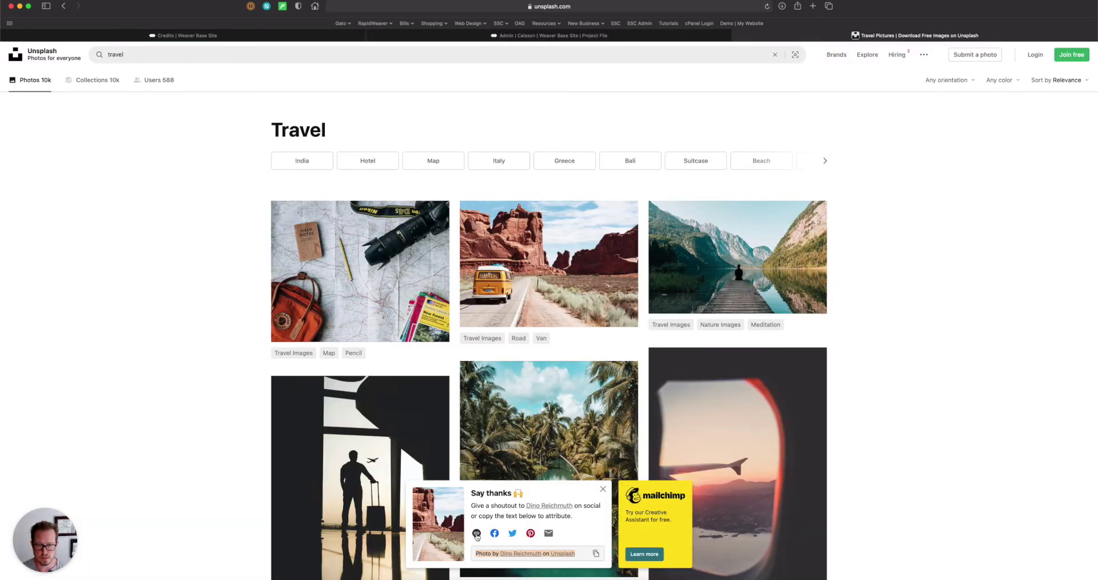
{"action": "left_click", "coordinate": [477, 534]}
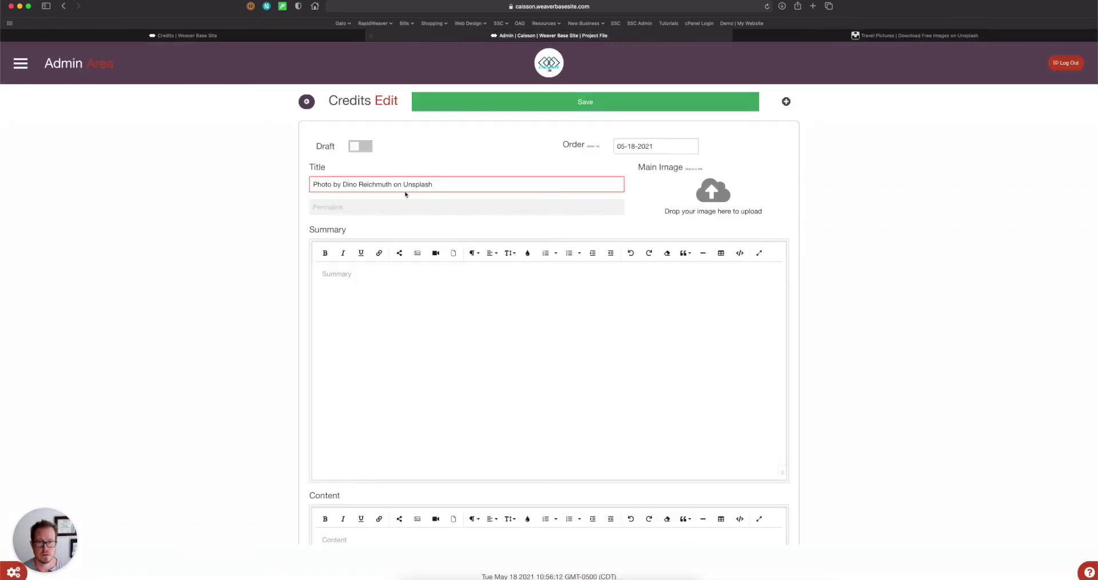
{"action": "left_click", "coordinate": [377, 283]}
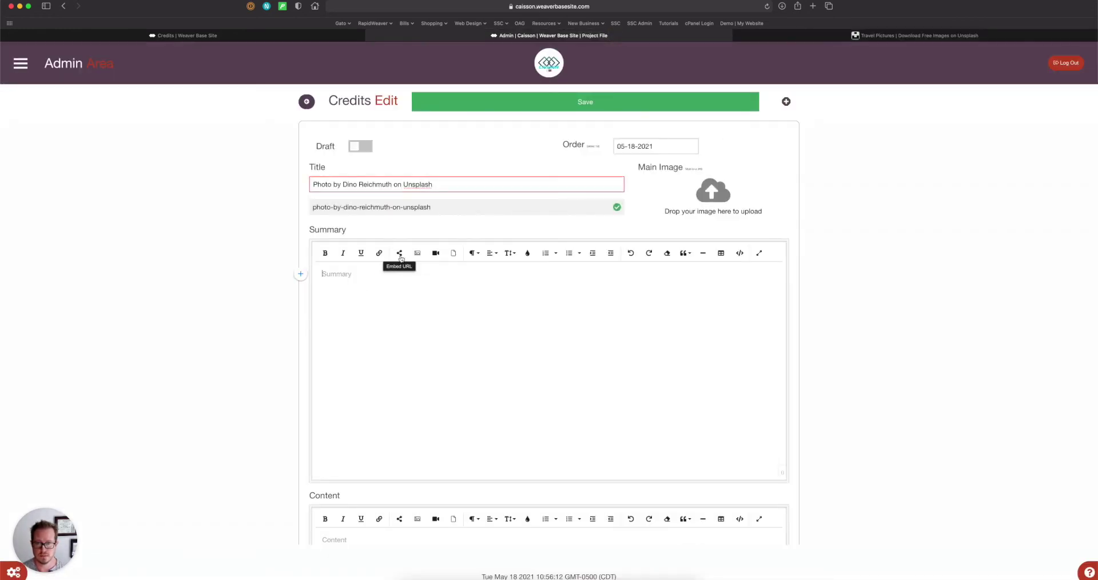
{"action": "left_click", "coordinate": [399, 253]}
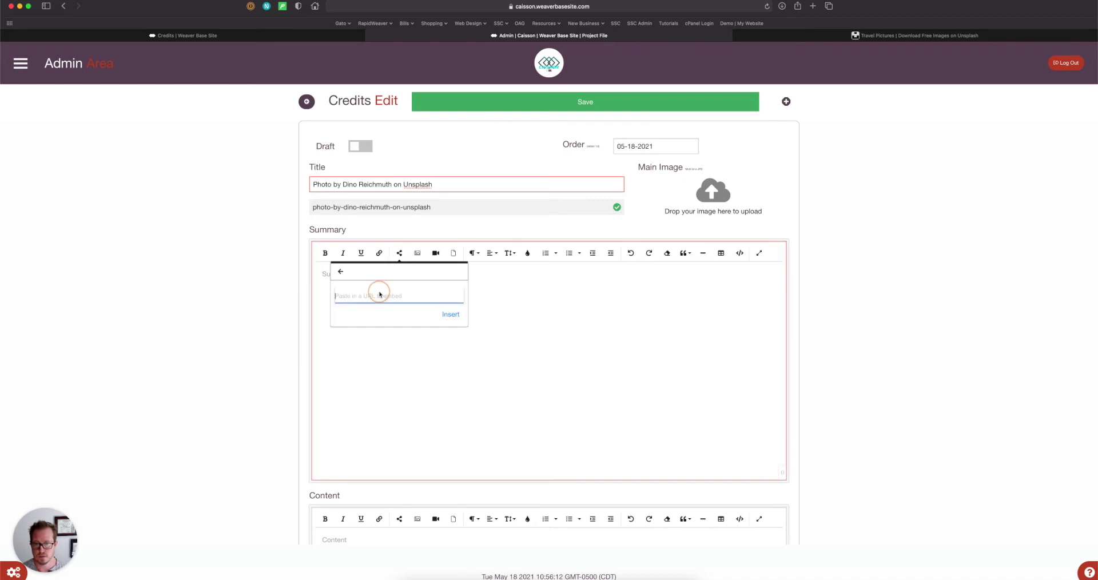
{"action": "key", "text": "super+v"}
{"action": "left_click", "coordinate": [435, 318]}
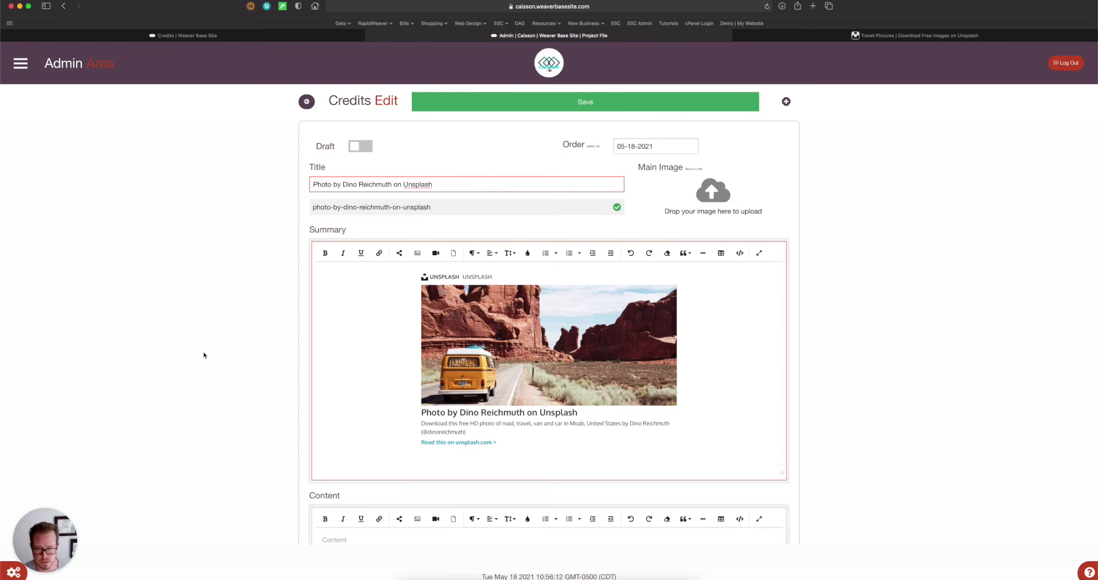
Step: Set the credit entry's category to Photo
{"action": "scroll", "coordinate": [203, 355], "scroll_direction": "down", "scroll_amount": 15}
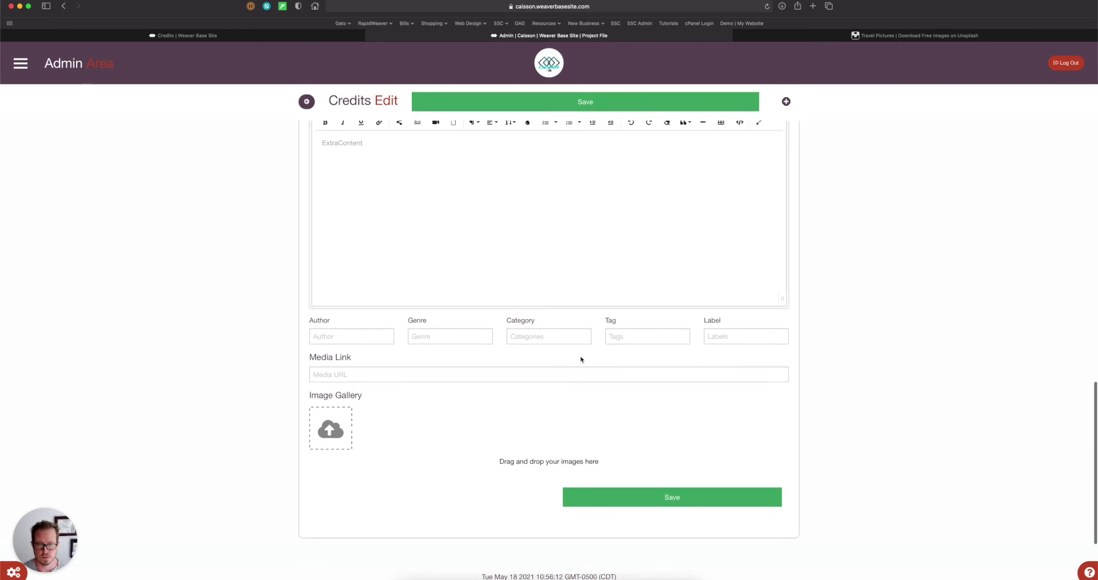
{"action": "left_click", "coordinate": [554, 336]}
{"action": "type", "text": "pho"}
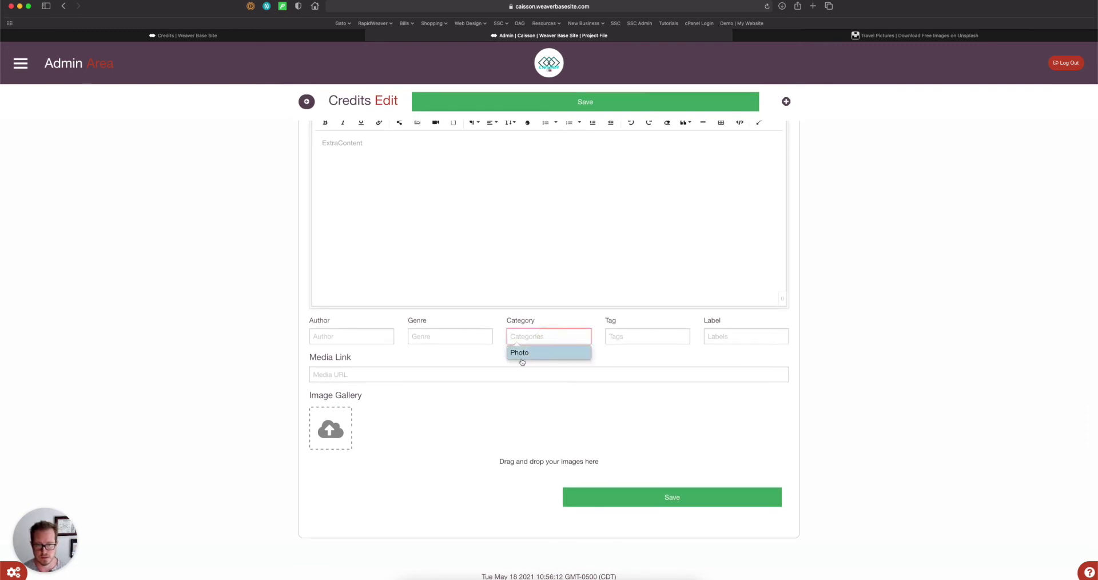
{"action": "left_click", "coordinate": [522, 353]}
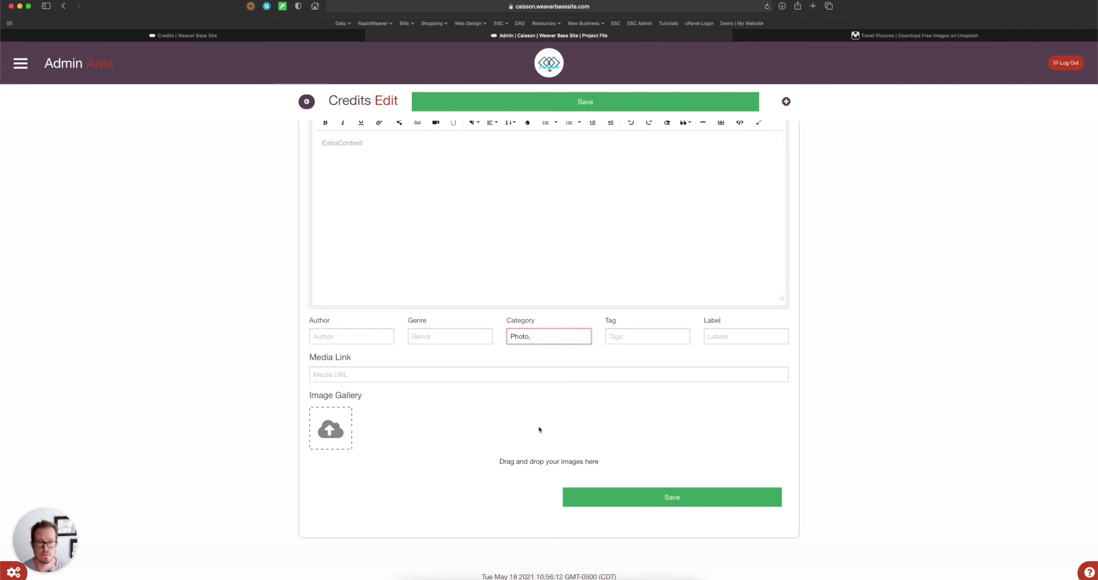
Step: Save the credit entry, then reload the live Credits page and check the new van photo card
{"action": "left_click", "coordinate": [627, 497]}
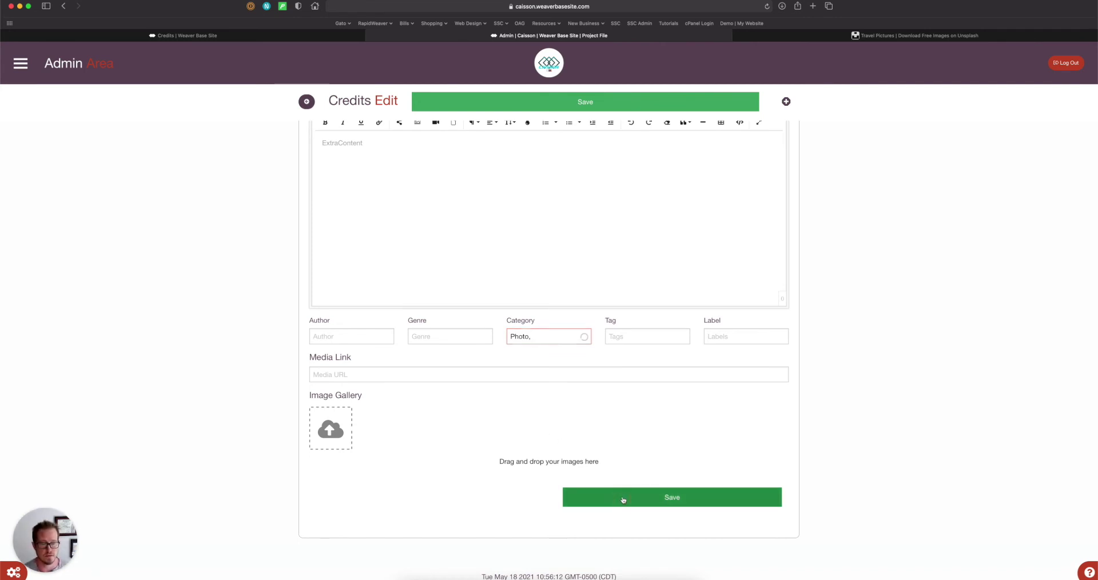
{"action": "left_click", "coordinate": [290, 35]}
{"action": "left_click", "coordinate": [767, 7]}
{"action": "scroll", "coordinate": [817, 344], "scroll_direction": "down", "scroll_amount": 4}
{"action": "scroll", "coordinate": [816, 343], "scroll_direction": "up", "scroll_amount": 1}
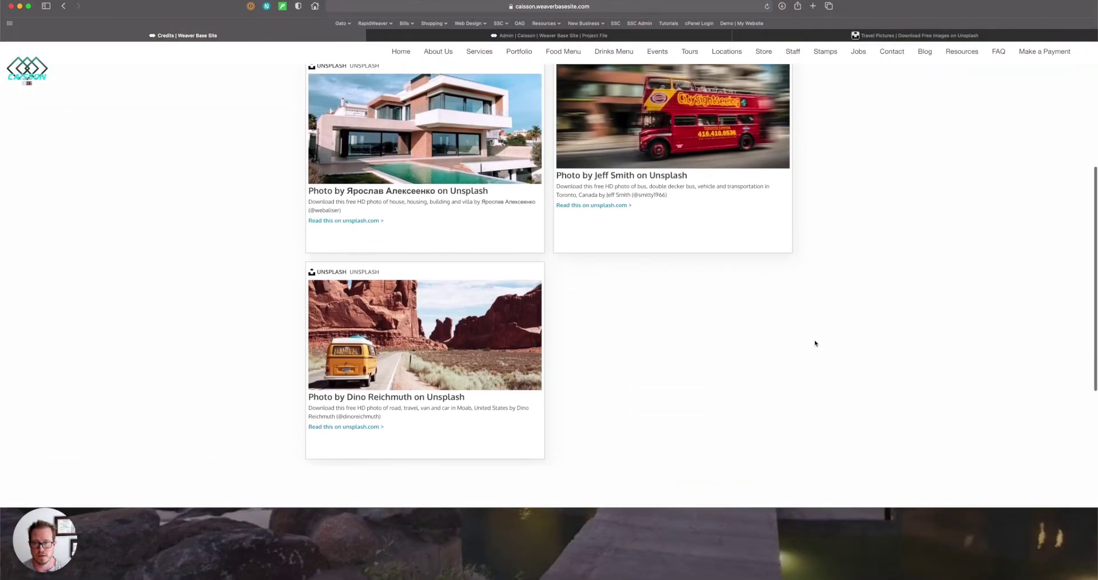
{"action": "scroll", "coordinate": [816, 344], "scroll_direction": "up", "scroll_amount": 1}
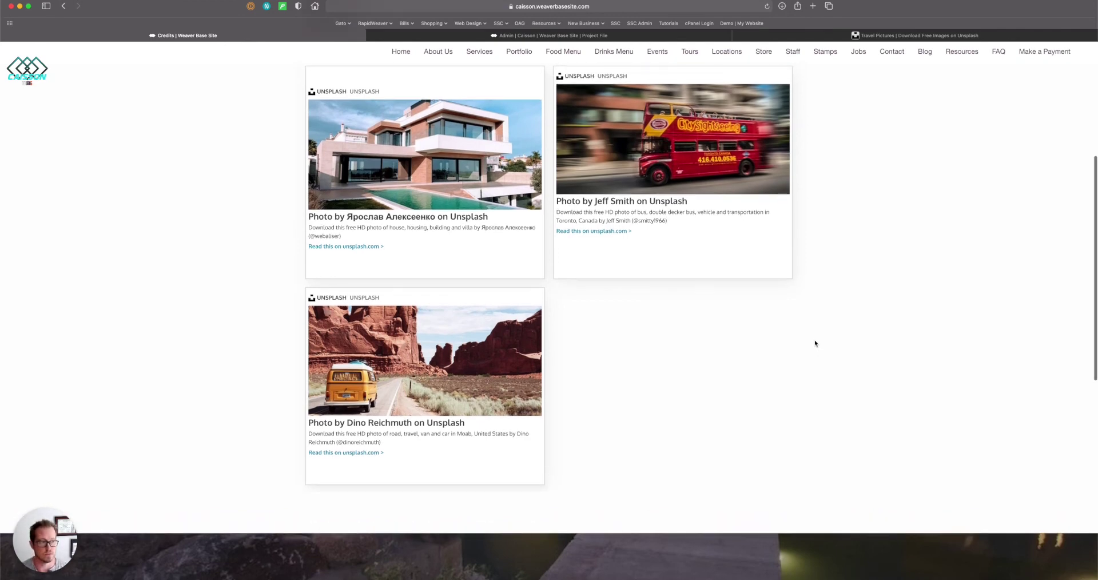
{"action": "scroll", "coordinate": [816, 343], "scroll_direction": "down", "scroll_amount": 8}
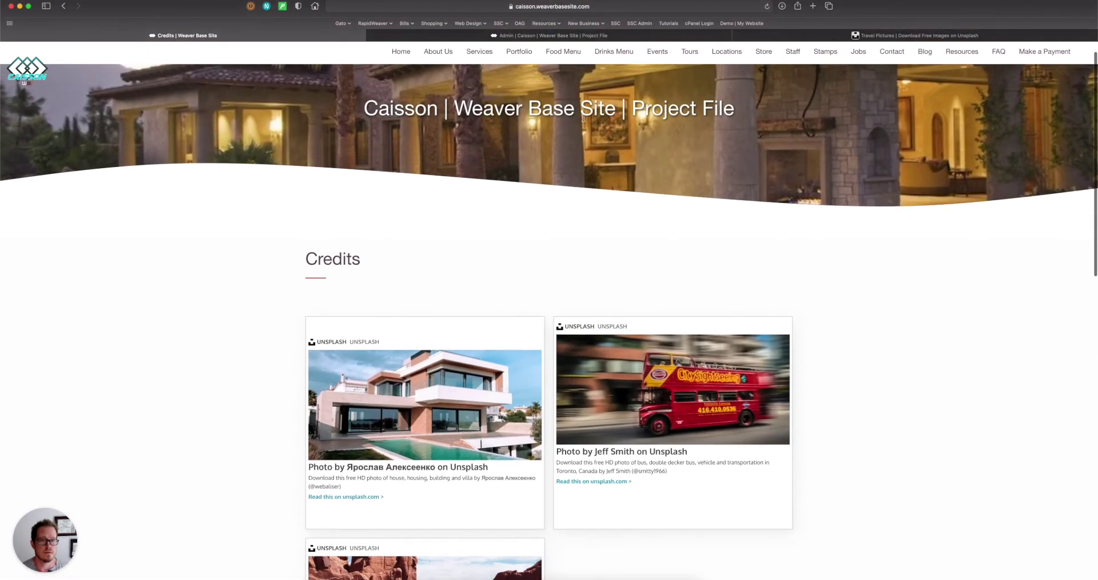
Step: Return to the admin area and open the list of Tours entries
{"action": "left_click", "coordinate": [549, 36]}
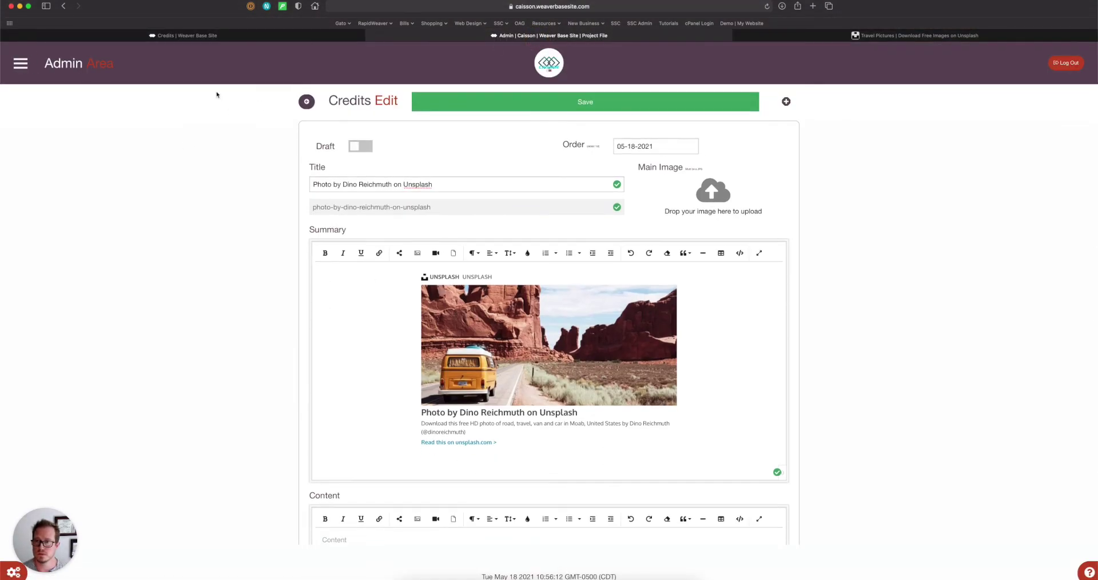
{"action": "left_click", "coordinate": [20, 63]}
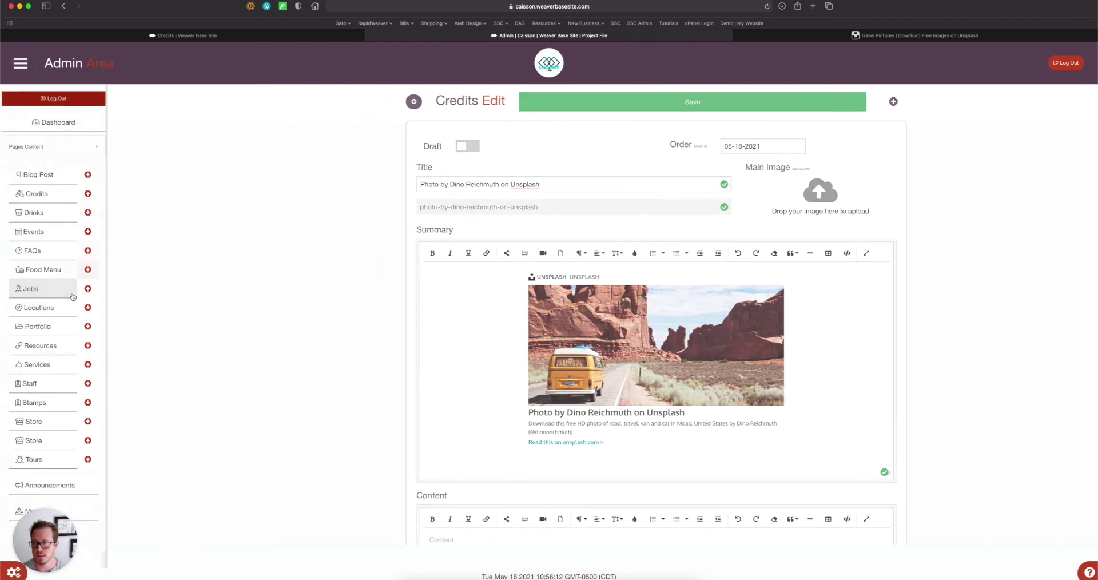
{"action": "left_click", "coordinate": [56, 394]}
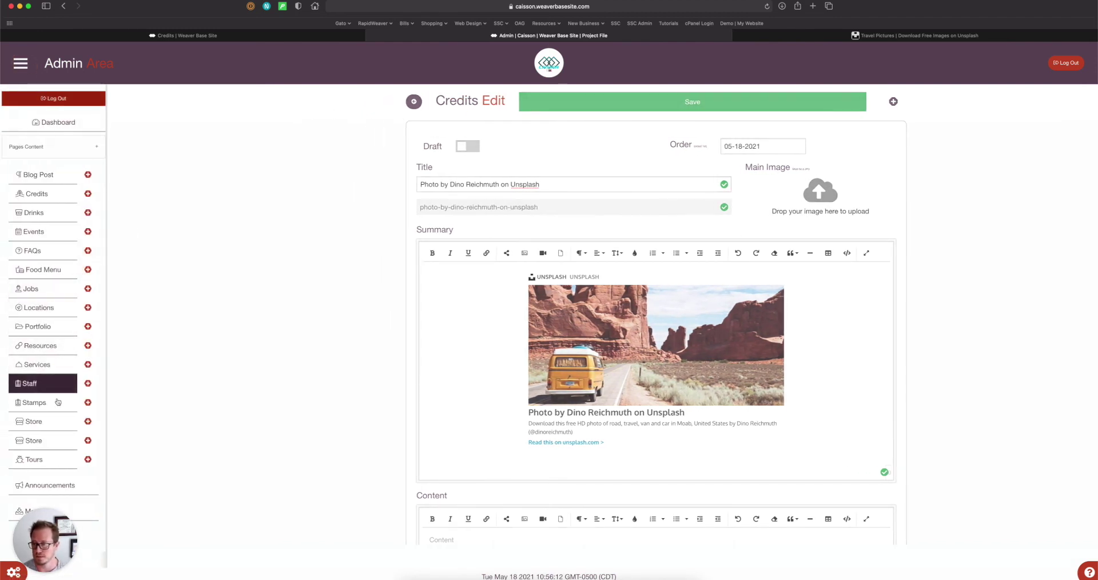
{"action": "left_click", "coordinate": [40, 461]}
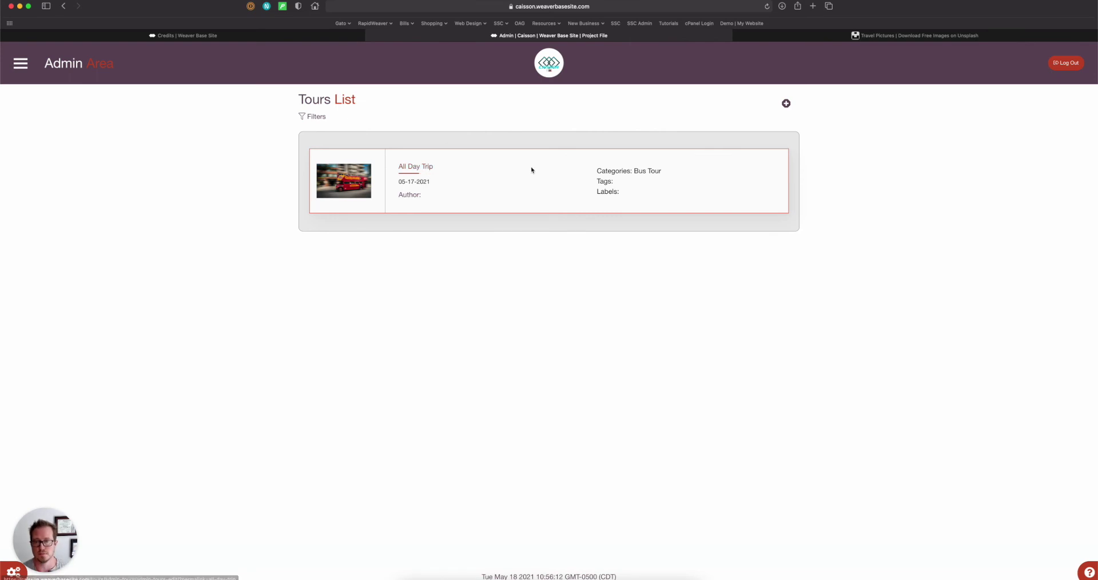
Step: Open the live Tours page and examine its heading and the All Day Trip card
{"action": "left_click", "coordinate": [297, 34]}
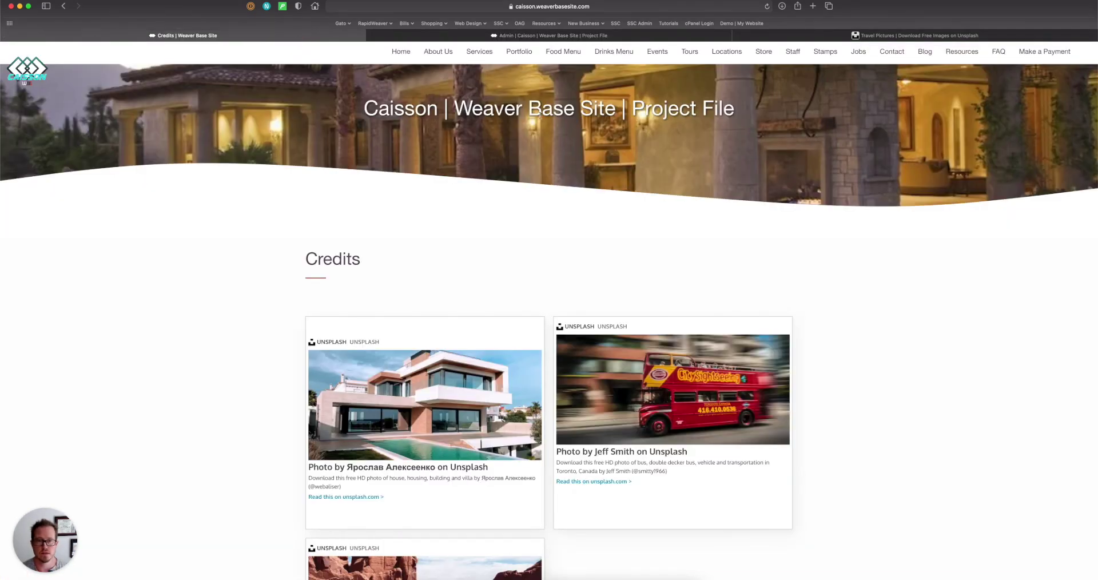
{"action": "left_click", "coordinate": [690, 52]}
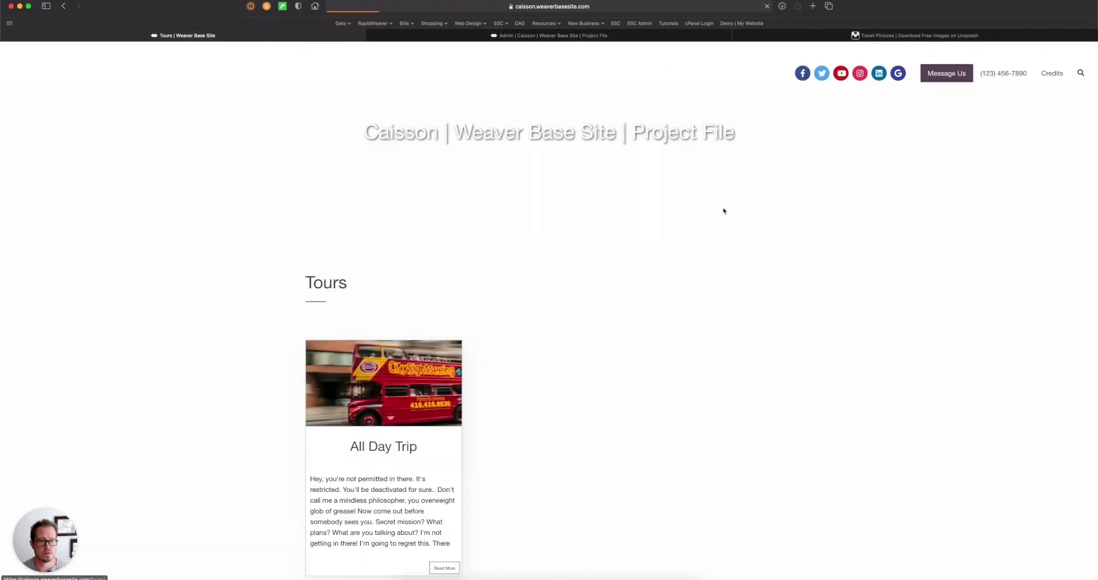
{"action": "scroll", "coordinate": [629, 328], "scroll_direction": "down", "scroll_amount": 3}
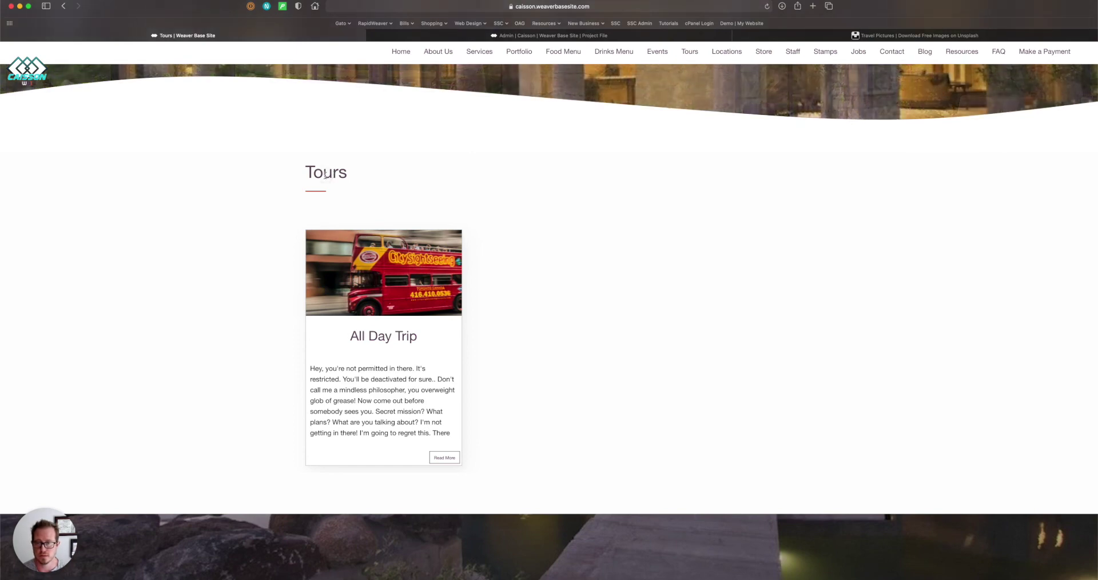
{"action": "left_click_drag", "start_coordinate": [310, 174], "coordinate": [368, 174]}
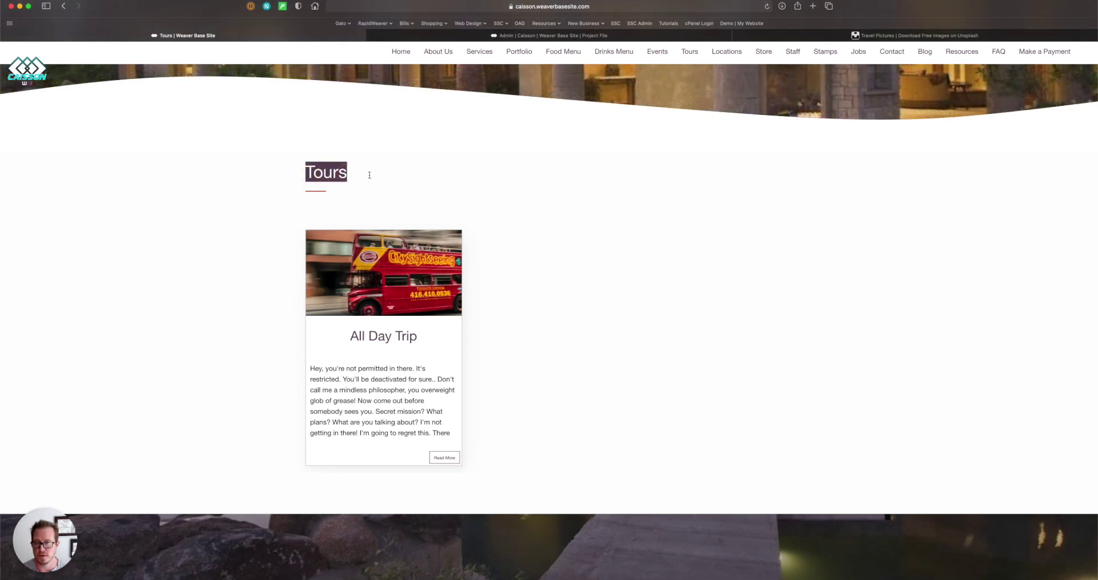
{"action": "left_click", "coordinate": [370, 175]}
Step: Return to the admin area and open the Tours page's info and settings for editing
{"action": "left_click", "coordinate": [488, 38]}
{"action": "left_click", "coordinate": [21, 62]}
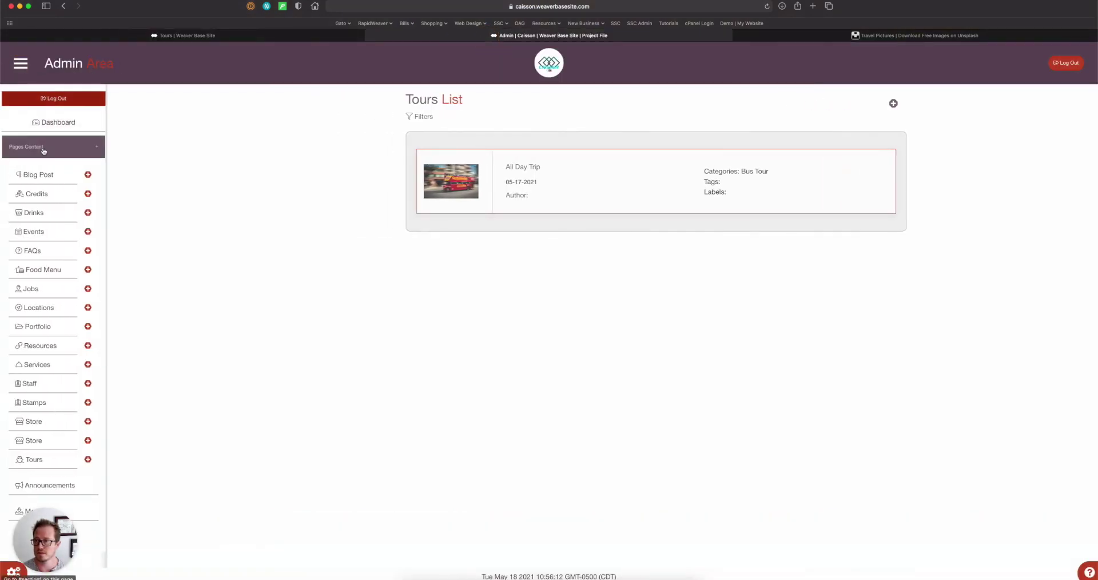
{"action": "left_click", "coordinate": [43, 149]}
{"action": "scroll", "coordinate": [54, 434], "scroll_direction": "down", "scroll_amount": 3}
{"action": "left_click", "coordinate": [41, 384]}
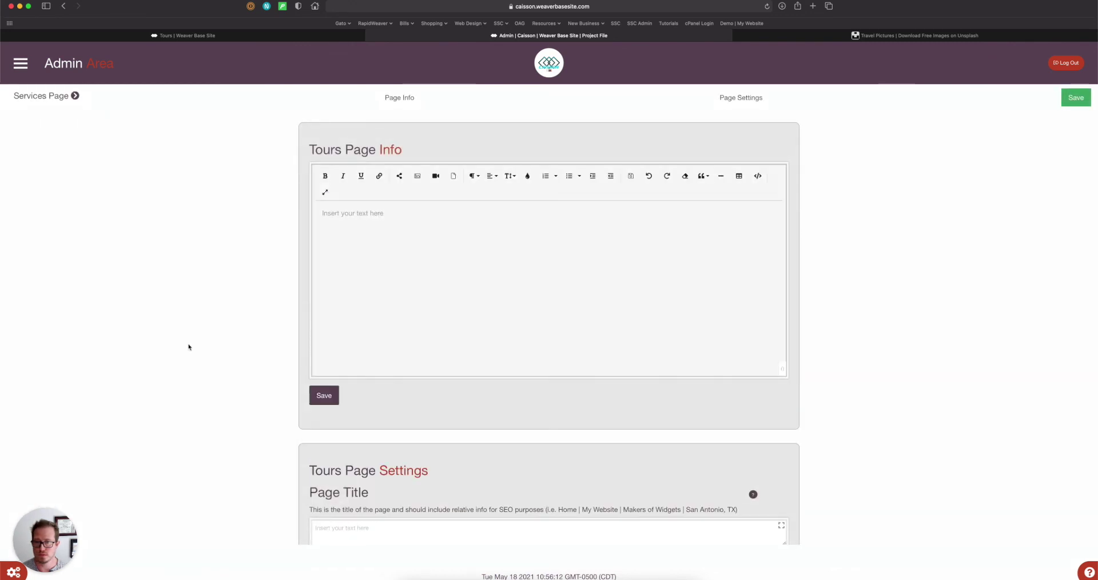
Step: Review the Page Title, Page Link Title and Page Description fields in the Tours page settings
{"action": "scroll", "coordinate": [195, 338], "scroll_direction": "down", "scroll_amount": 4}
{"action": "scroll", "coordinate": [365, 324], "scroll_direction": "down", "scroll_amount": 2}
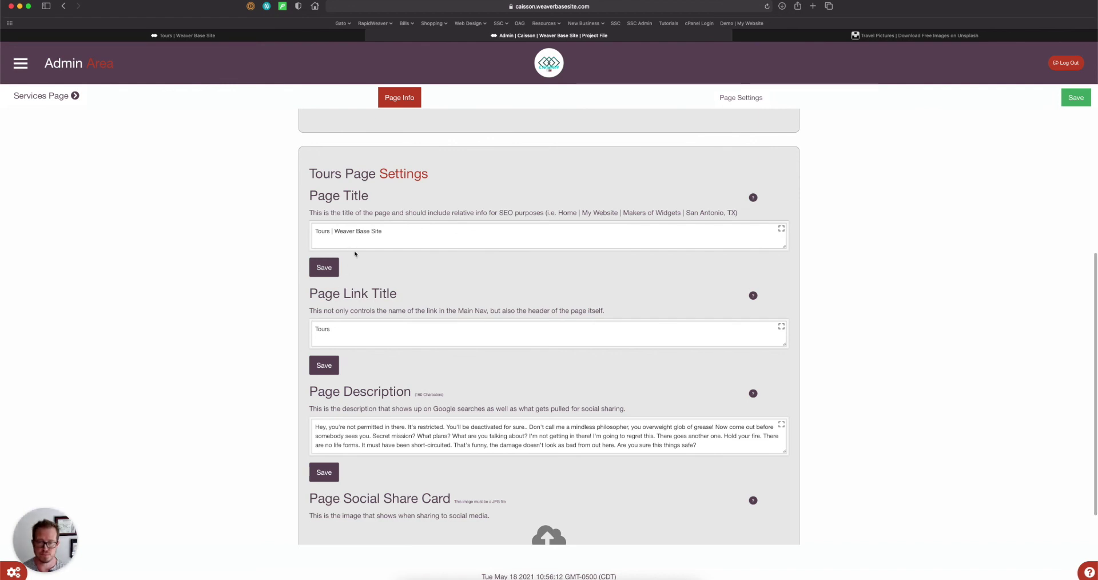
{"action": "left_click_drag", "start_coordinate": [322, 231], "coordinate": [379, 231]}
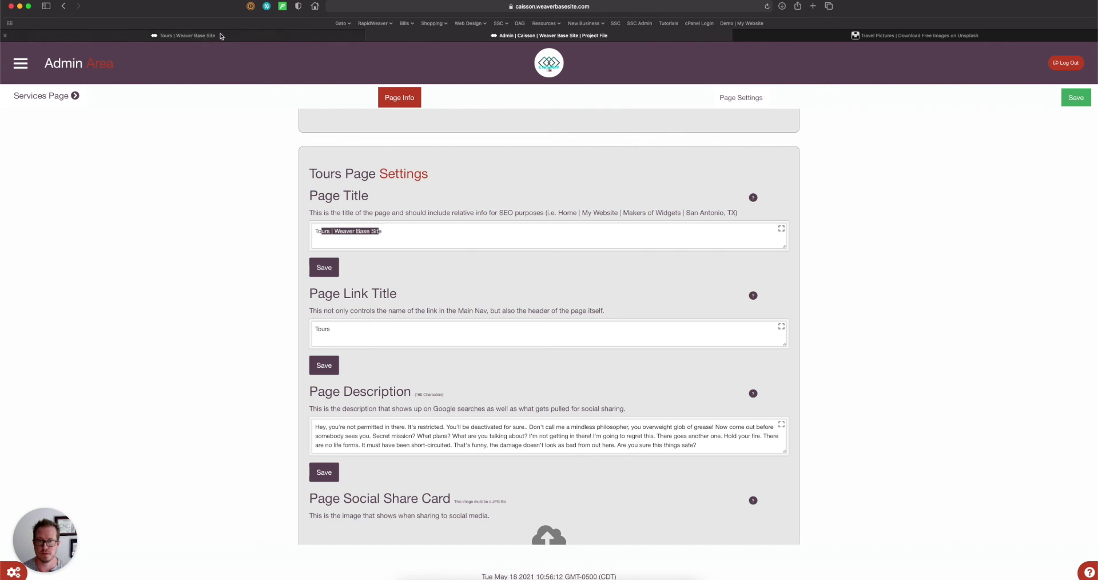
{"action": "left_click", "coordinate": [870, 136]}
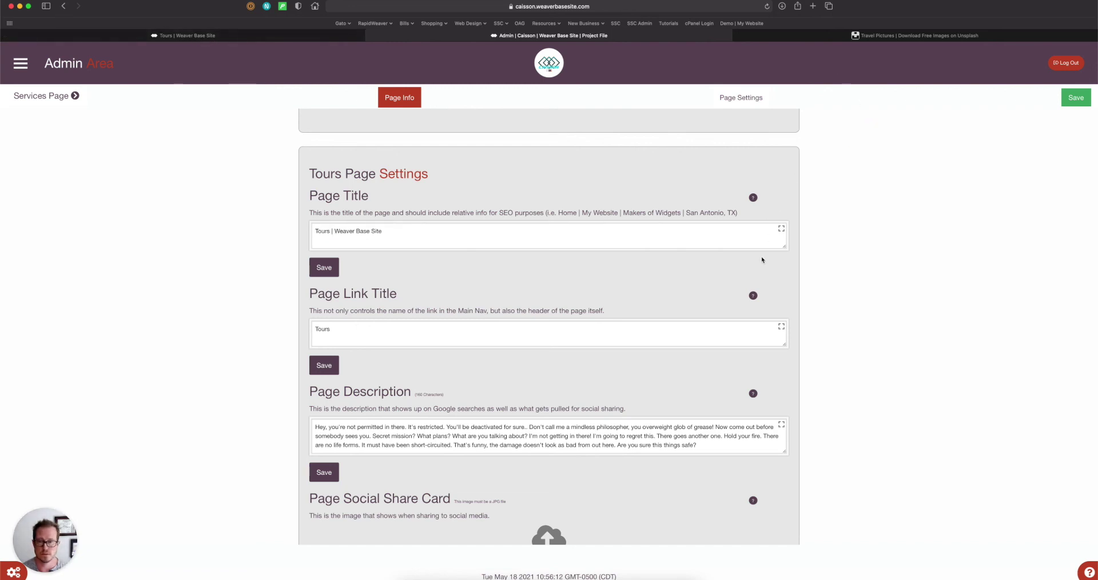